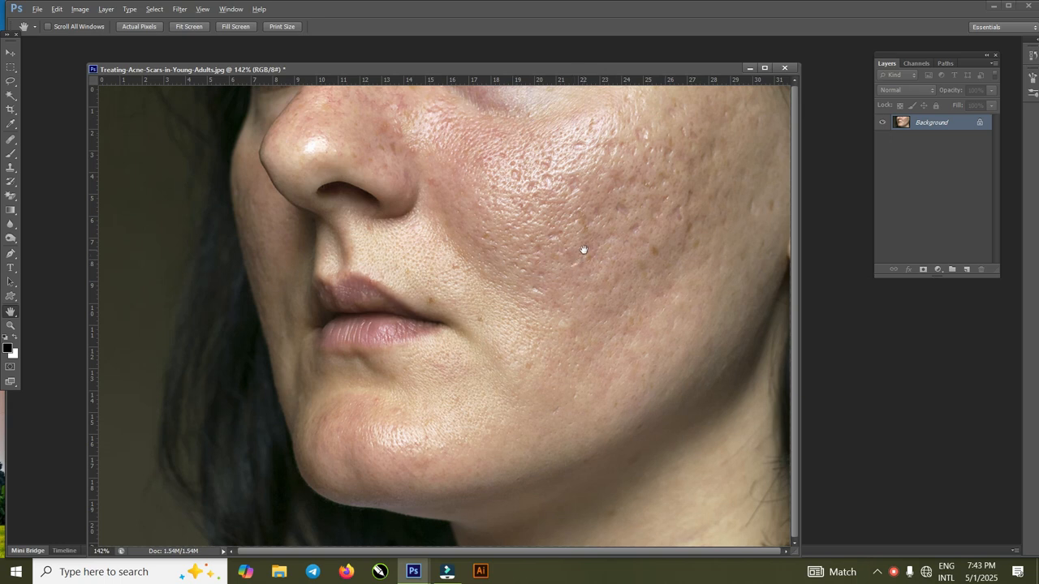
Examine the acne scars and skin texture on the cheek and around the mouth up close.
{"action": "scroll", "coordinate": [584, 250], "scroll_direction": "up", "scroll_amount": 4}
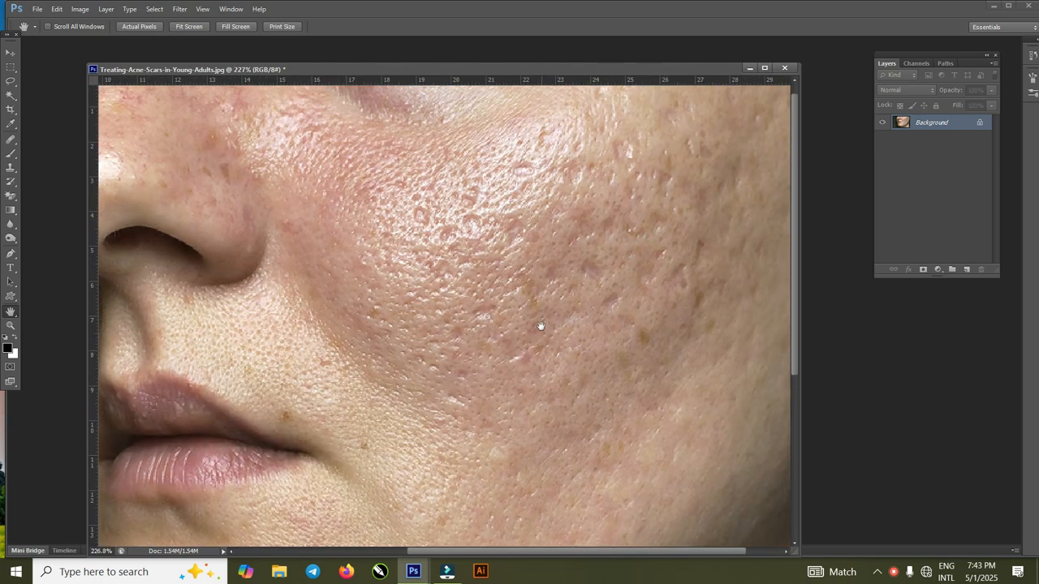
{"action": "scroll", "coordinate": [542, 333], "scroll_direction": "down", "scroll_amount": 2}
{"action": "scroll", "coordinate": [616, 297], "scroll_direction": "down", "scroll_amount": 3}
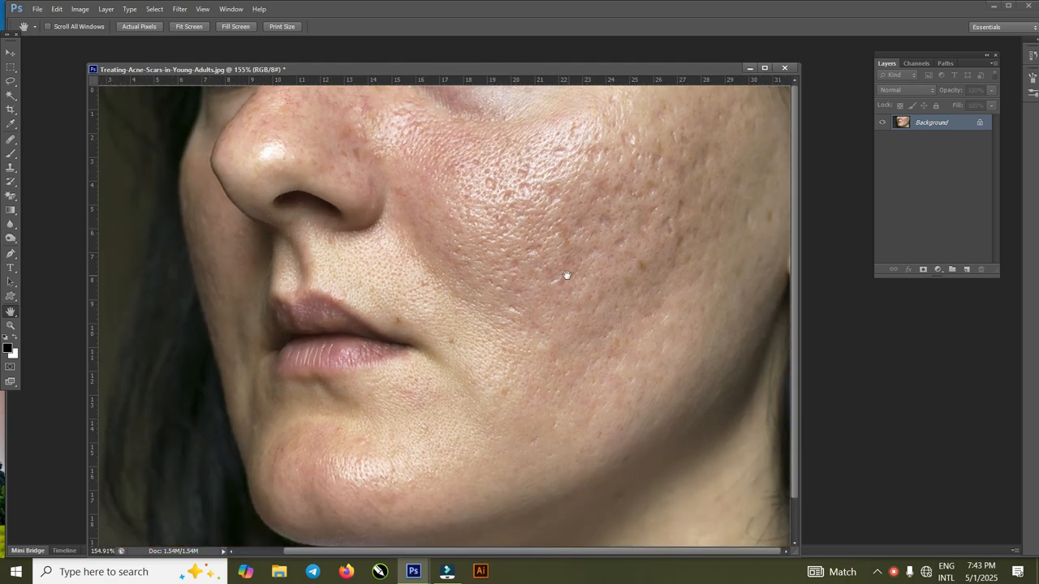
{"action": "scroll", "coordinate": [540, 291], "scroll_direction": "down", "scroll_amount": 1}
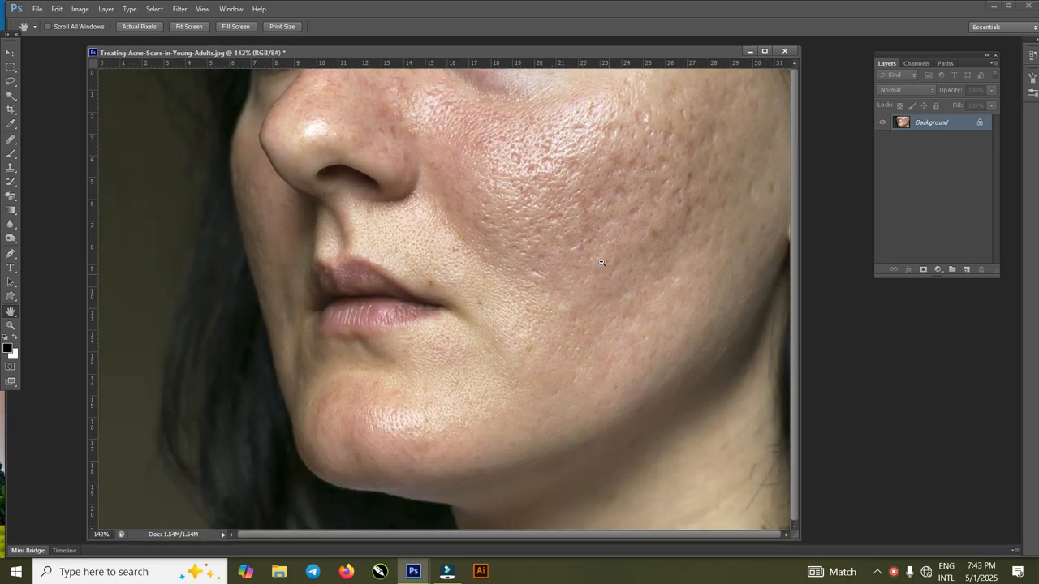
{"action": "scroll", "coordinate": [609, 285], "scroll_direction": "up", "scroll_amount": 3}
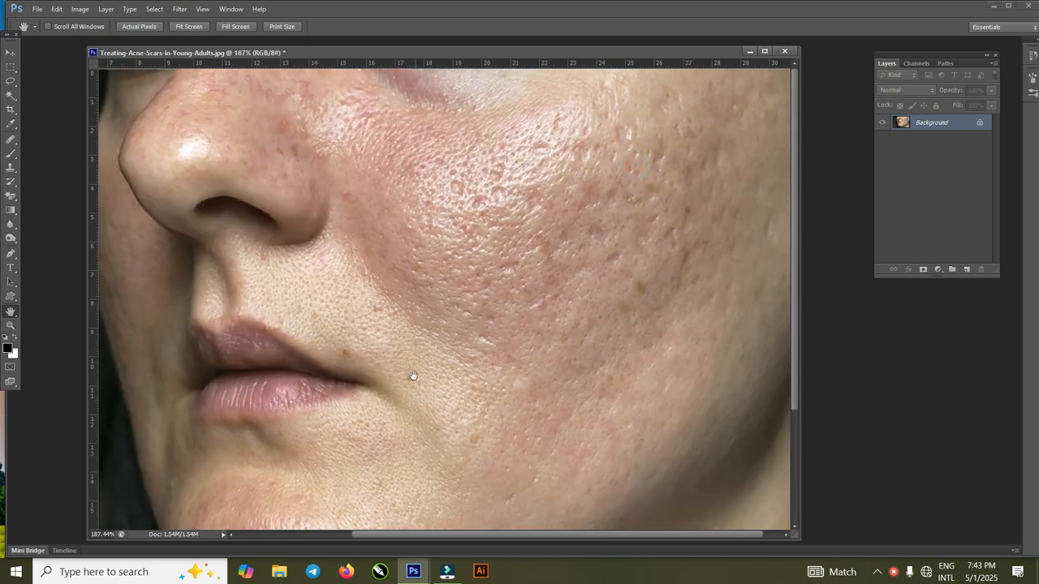
{"action": "scroll", "coordinate": [581, 301], "scroll_direction": "down", "scroll_amount": 4}
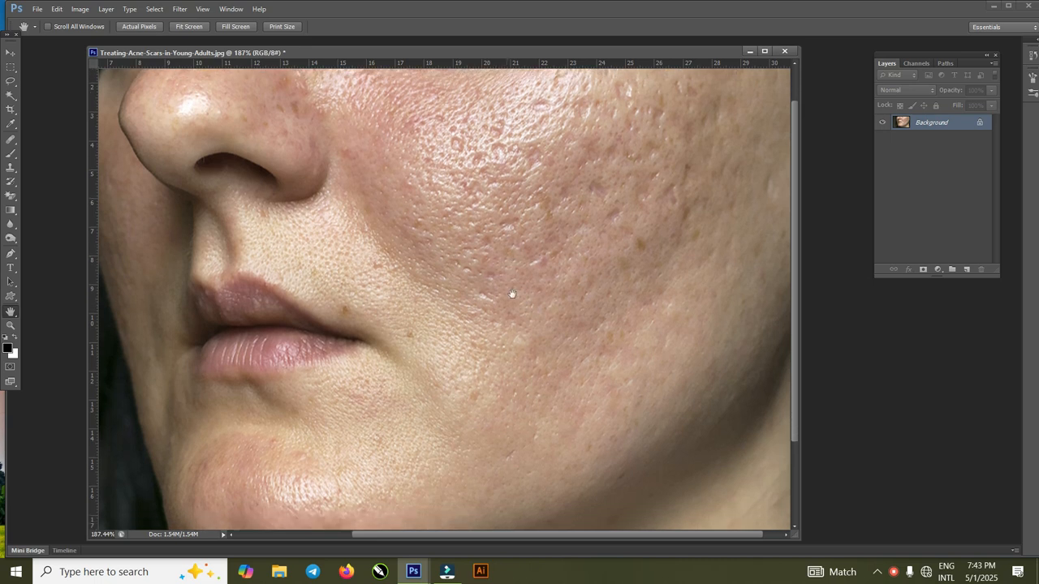
{"action": "scroll", "coordinate": [579, 309], "scroll_direction": "up", "scroll_amount": 4}
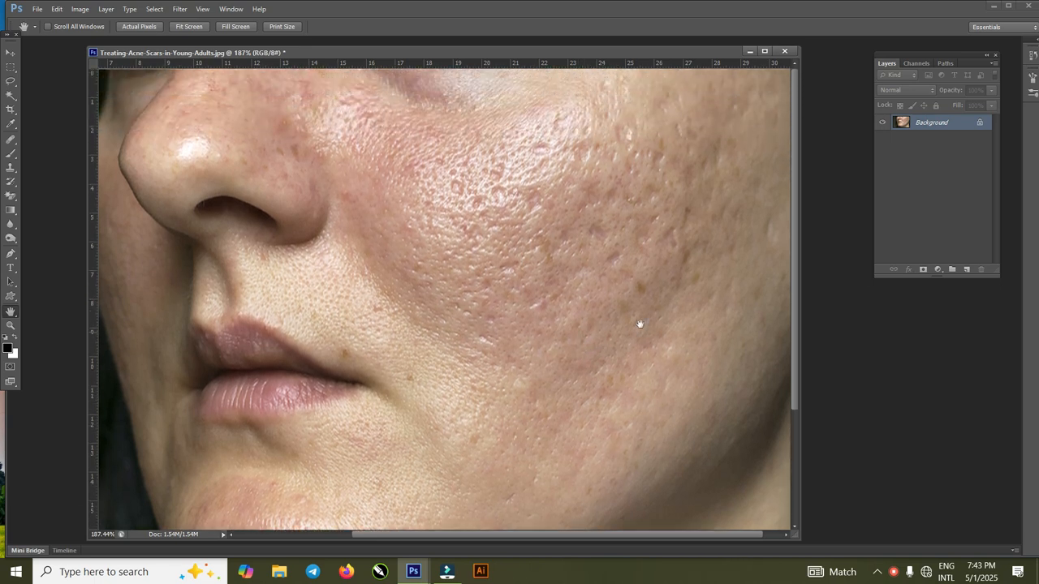
{"action": "scroll", "coordinate": [558, 294], "scroll_direction": "down", "scroll_amount": 4}
{"action": "scroll", "coordinate": [568, 280], "scroll_direction": "up", "scroll_amount": 4}
{"action": "right_click", "coordinate": [590, 255]}
{"action": "left_click", "coordinate": [604, 265]}
{"action": "right_click", "coordinate": [594, 249]}
{"action": "left_click", "coordinate": [629, 254]}
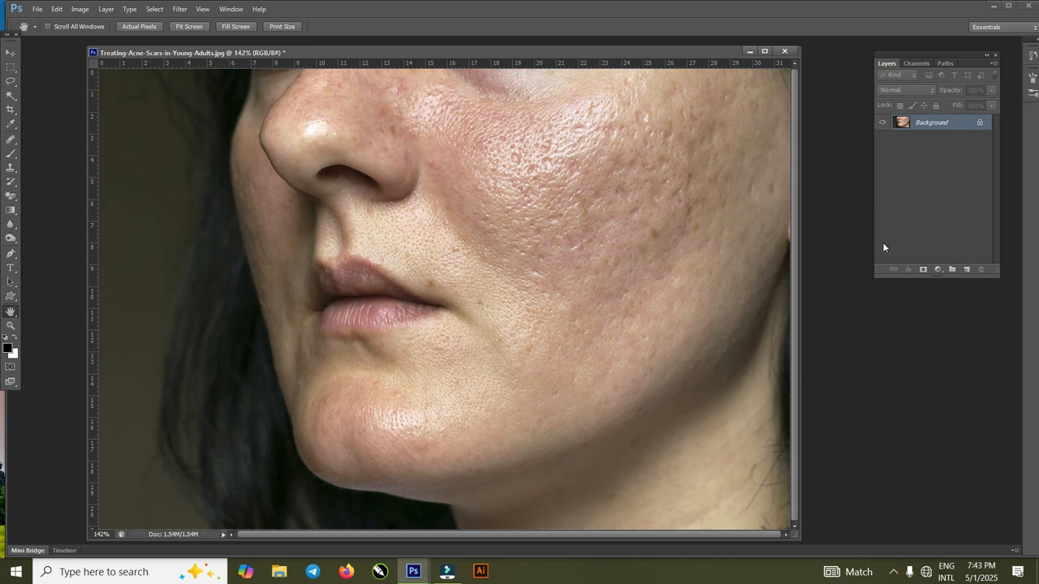
Duplicate the Background layer and apply a High Pass filter with a radius of about 1 pixel to the duplicate.
{"action": "key", "text": "ctrl+j"}
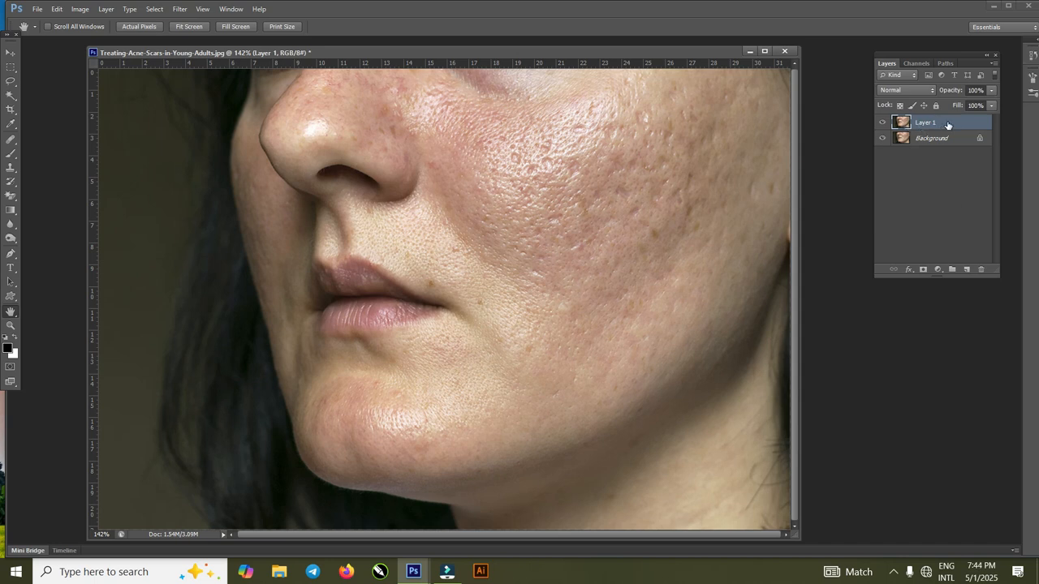
{"action": "left_click", "coordinate": [180, 10]}
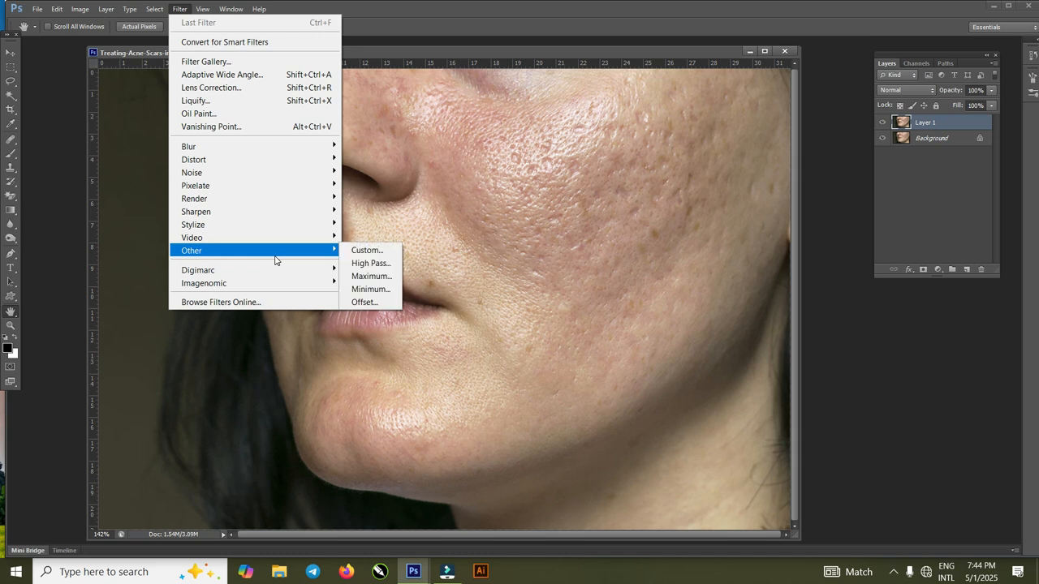
{"action": "left_click", "coordinate": [302, 253]}
{"action": "left_click", "coordinate": [387, 270]}
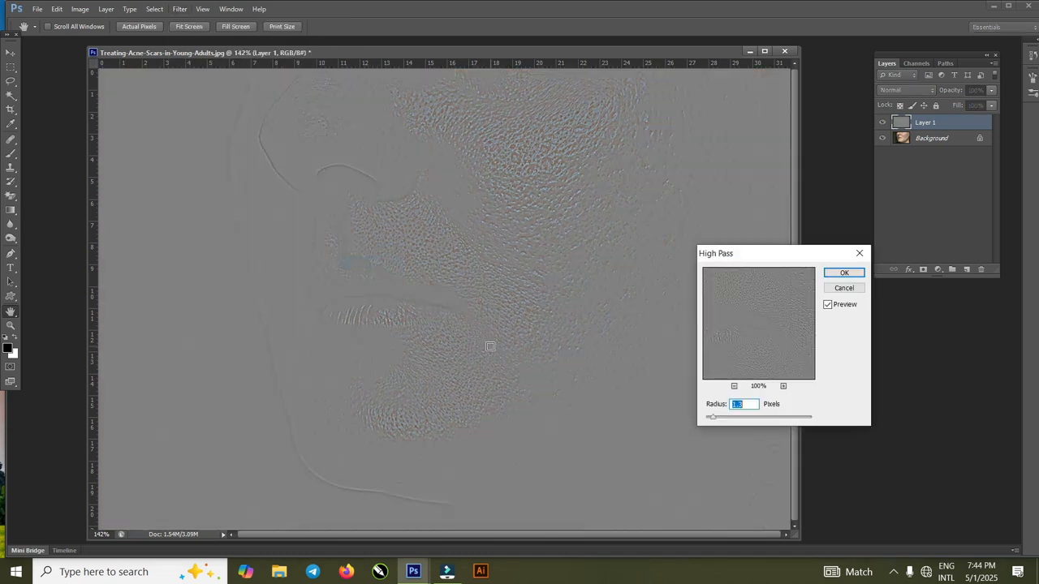
{"action": "left_click_drag", "start_coordinate": [710, 419], "coordinate": [809, 419]}
{"action": "left_click_drag", "start_coordinate": [810, 418], "coordinate": [708, 425]}
{"action": "left_click", "coordinate": [745, 403]}
{"action": "type", "text": "1."}
{"action": "left_click", "coordinate": [844, 273]}
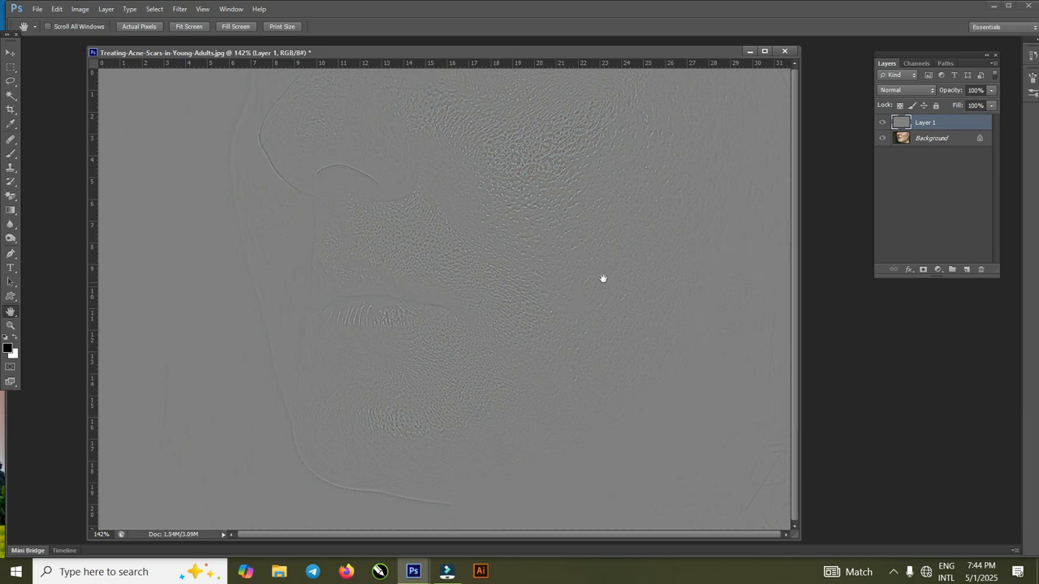
Duplicate the Background layer again and set the High Pass layer's blend mode to Vivid Light.
{"action": "left_click", "coordinate": [933, 140]}
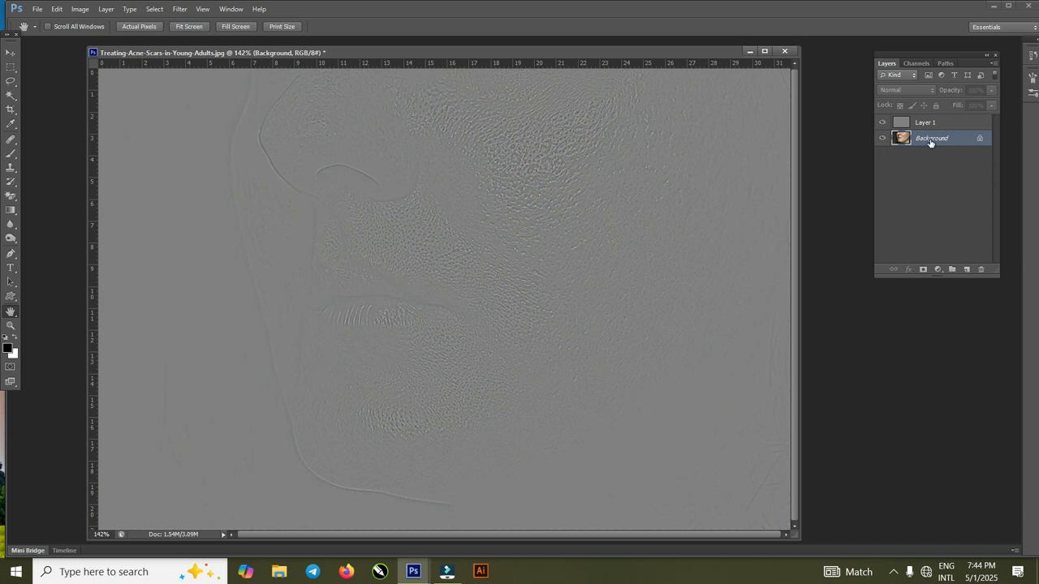
{"action": "key", "text": "ctrl+j"}
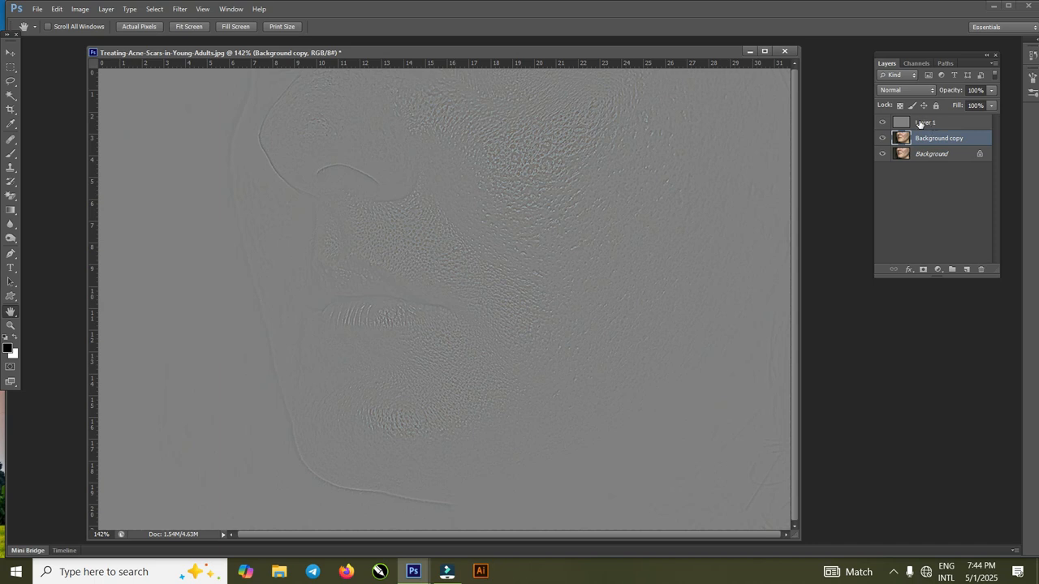
{"action": "left_click", "coordinate": [925, 124]}
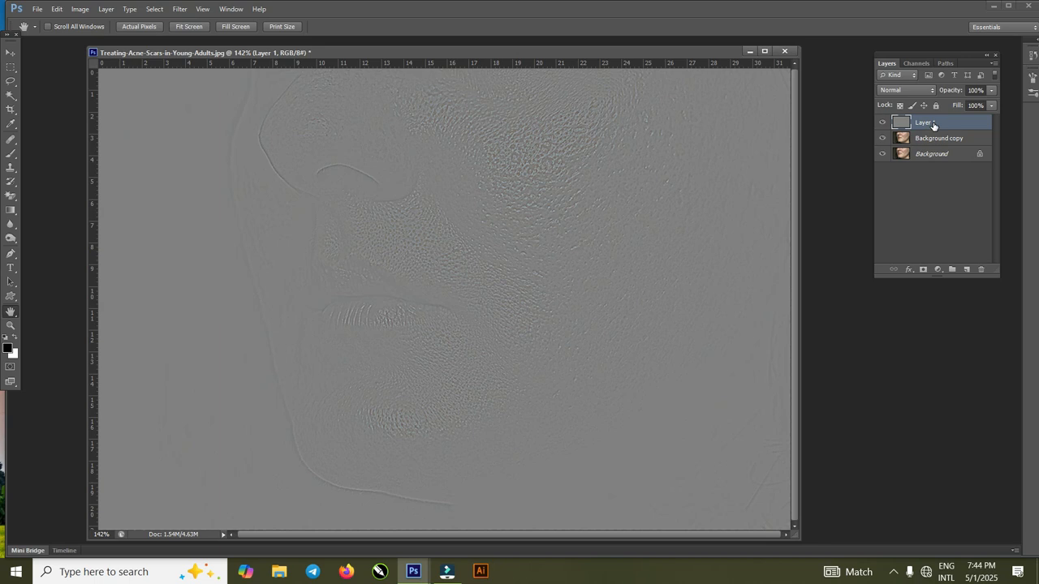
{"action": "left_click", "coordinate": [901, 95]}
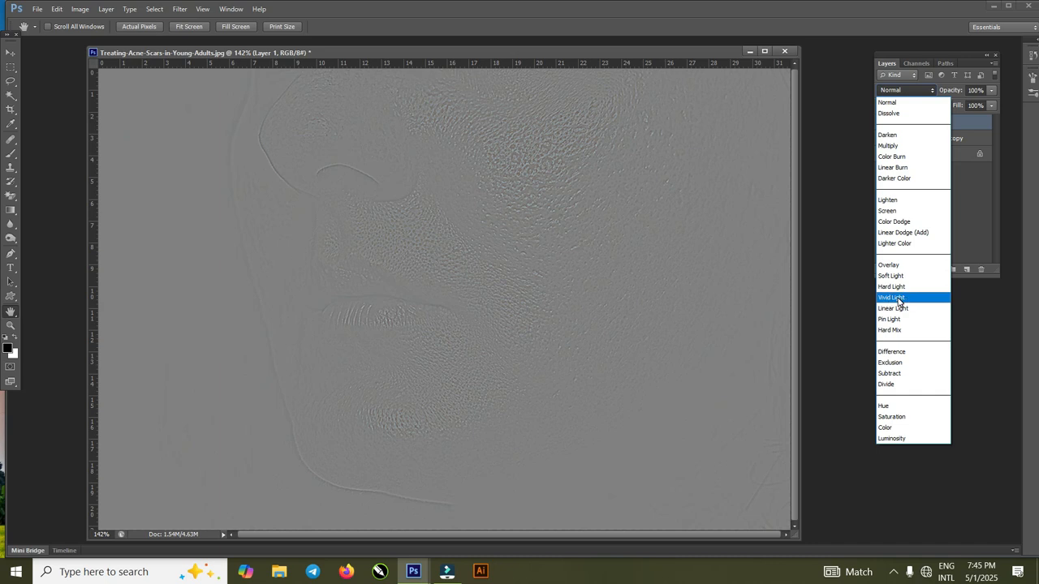
{"action": "left_click", "coordinate": [892, 297]}
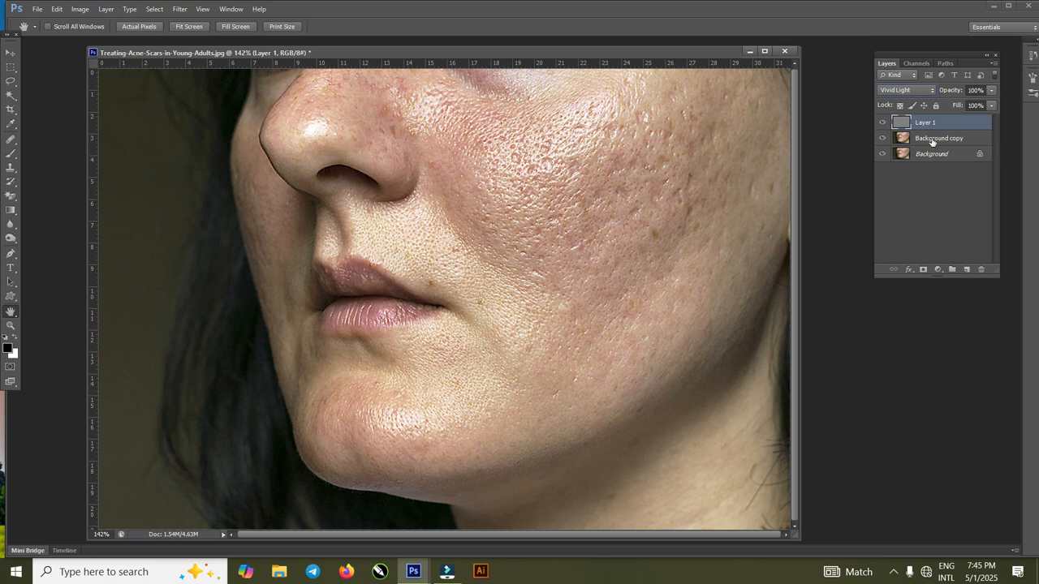
Convert the Background copy layer to a smart object.
{"action": "left_click", "coordinate": [962, 145]}
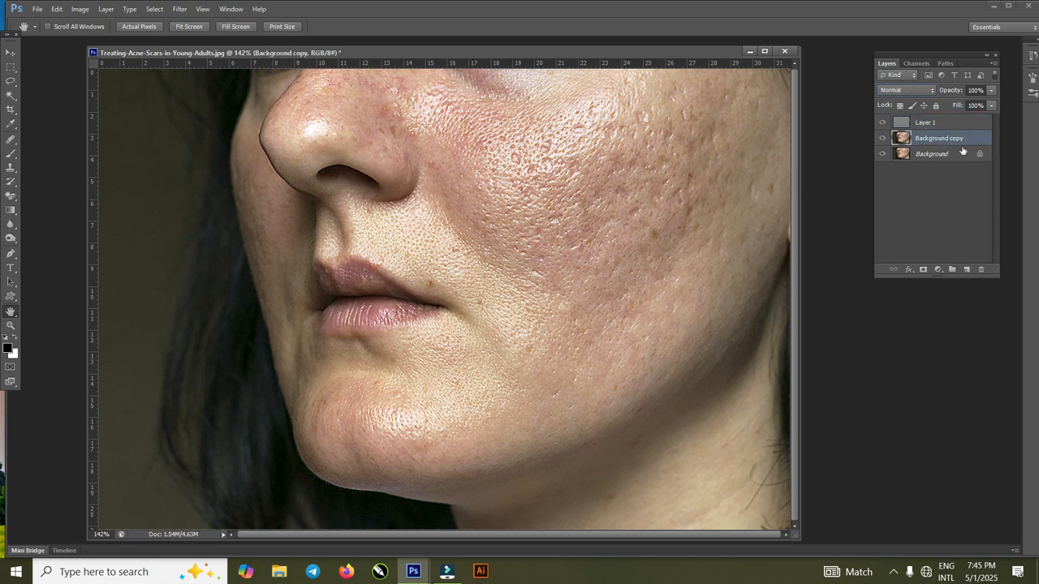
{"action": "right_click", "coordinate": [920, 140]}
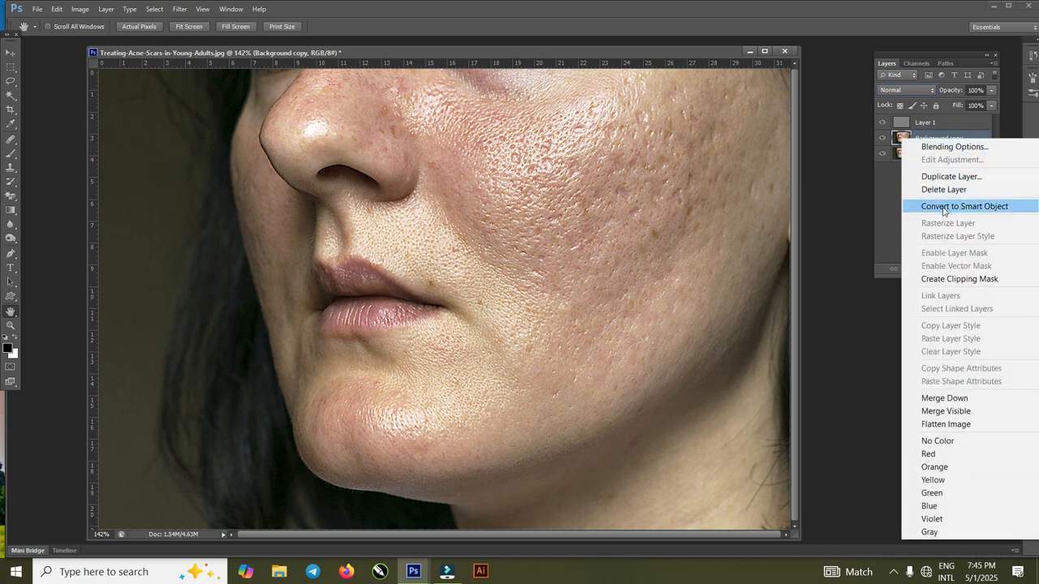
{"action": "left_click", "coordinate": [960, 208]}
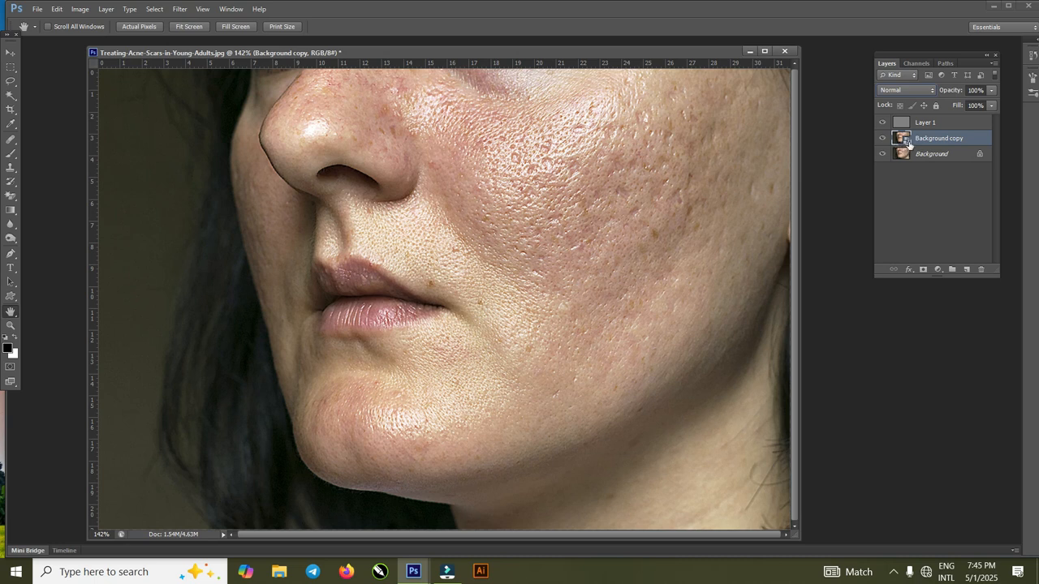
Apply a Gaussian Blur smart filter with a radius of 24 pixels to the Background copy layer.
{"action": "left_click", "coordinate": [178, 10]}
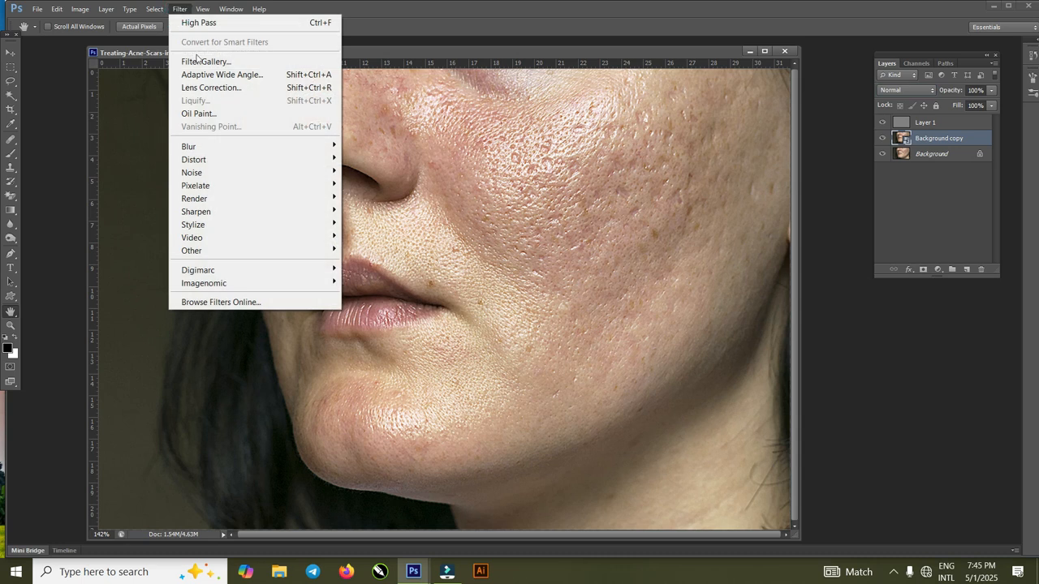
{"action": "mouse_move", "coordinate": [274, 149]}
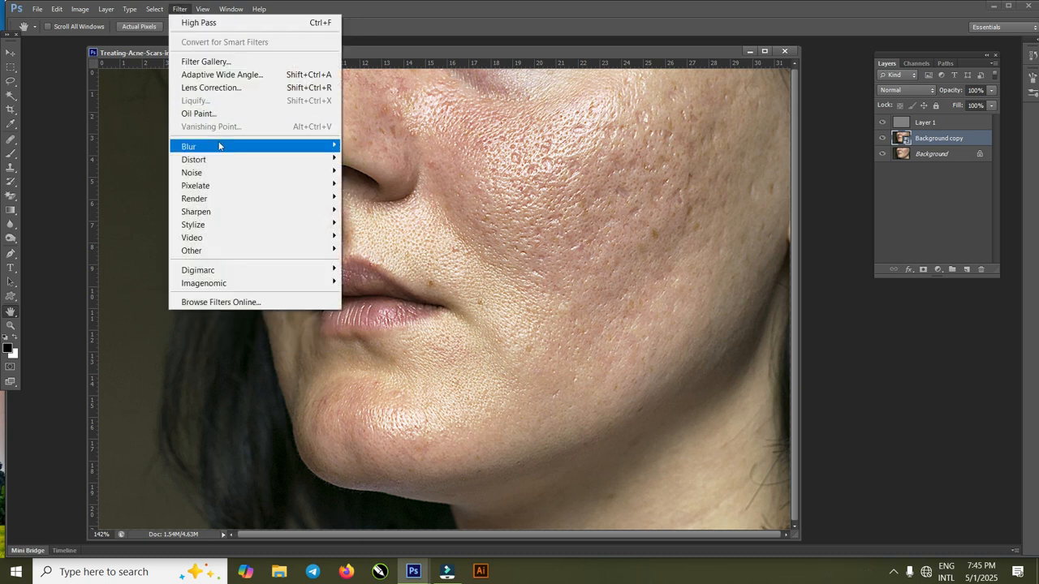
{"action": "mouse_move", "coordinate": [243, 150]}
{"action": "left_click", "coordinate": [379, 243]}
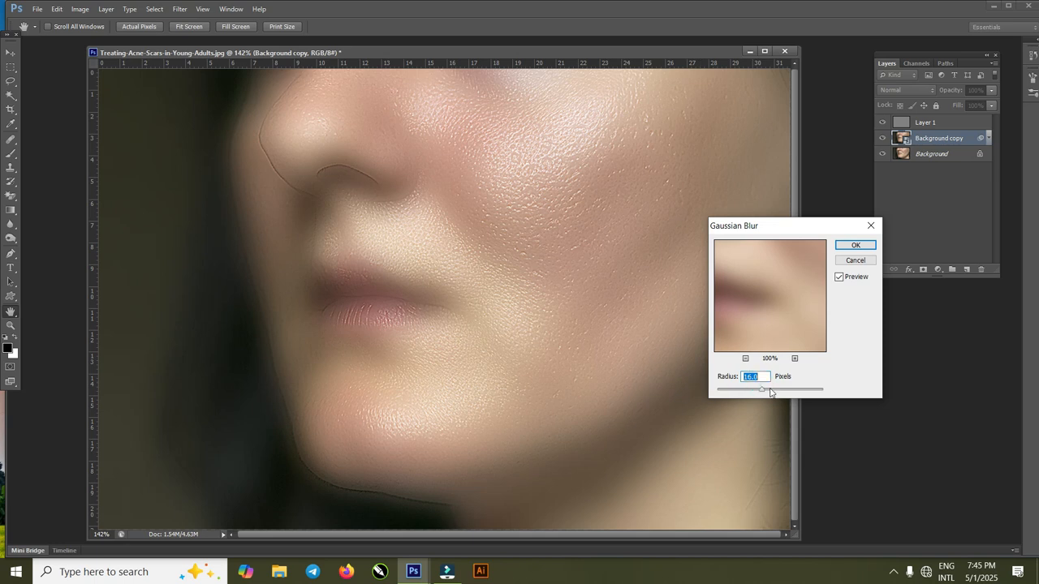
{"action": "left_click_drag", "start_coordinate": [761, 390], "coordinate": [863, 394]}
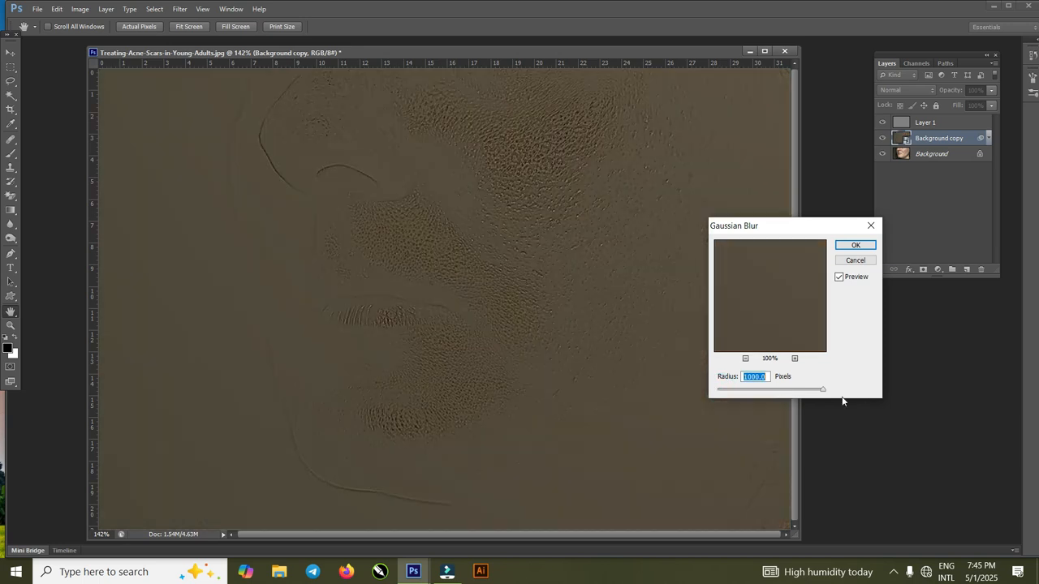
{"action": "left_click_drag", "start_coordinate": [822, 390], "coordinate": [741, 391]}
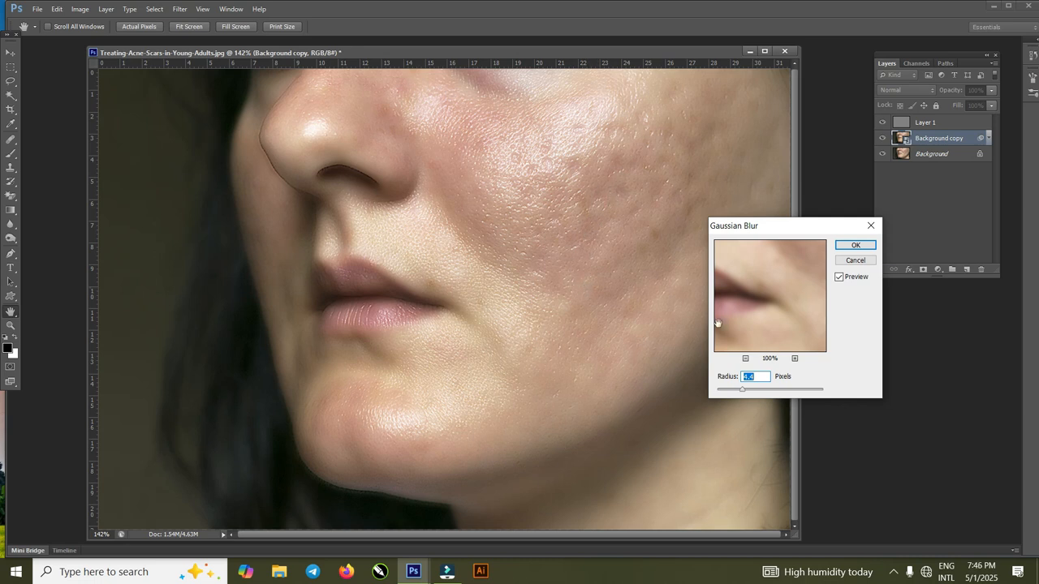
{"action": "left_click_drag", "start_coordinate": [741, 392], "coordinate": [748, 394]}
{"action": "left_click_drag", "start_coordinate": [750, 392], "coordinate": [766, 395]}
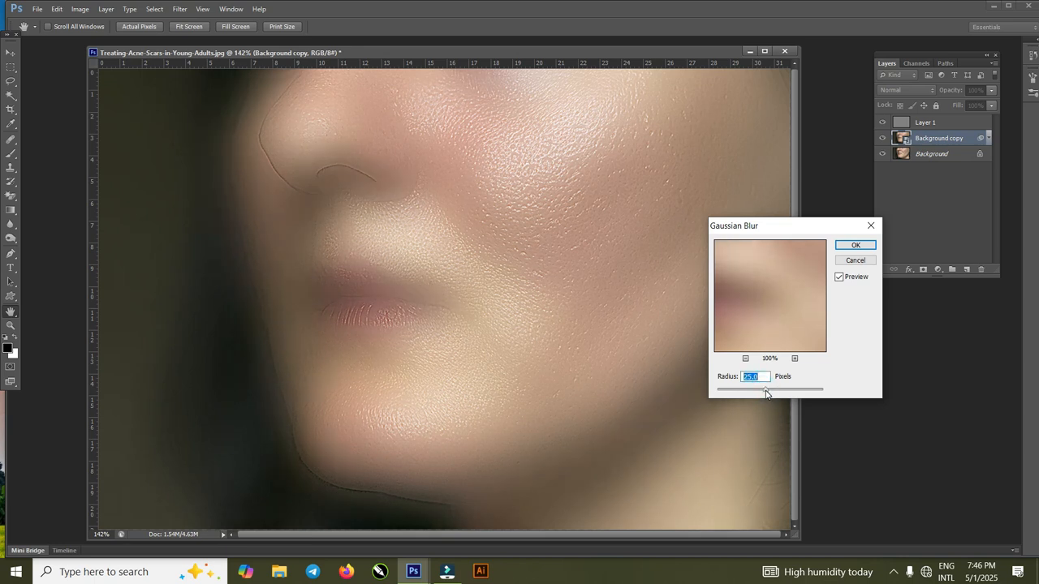
{"action": "left_click_drag", "start_coordinate": [764, 378], "coordinate": [669, 379]}
{"action": "type", "text": "24"}
{"action": "left_click", "coordinate": [858, 246]}
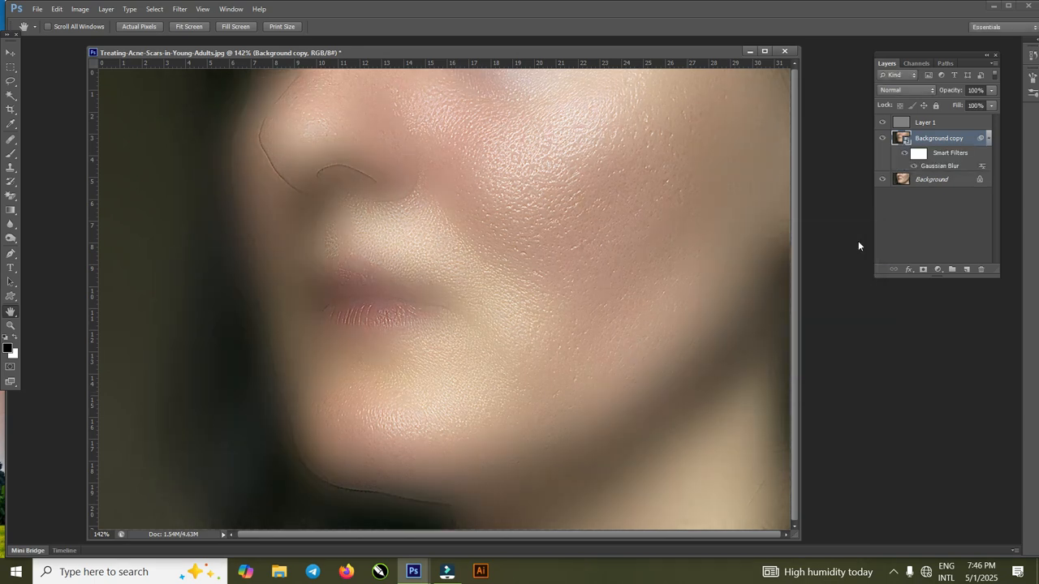
Invert the Background copy's filter effects mask to black so it hides the Gaussian Blur.
{"action": "left_click", "coordinate": [919, 155]}
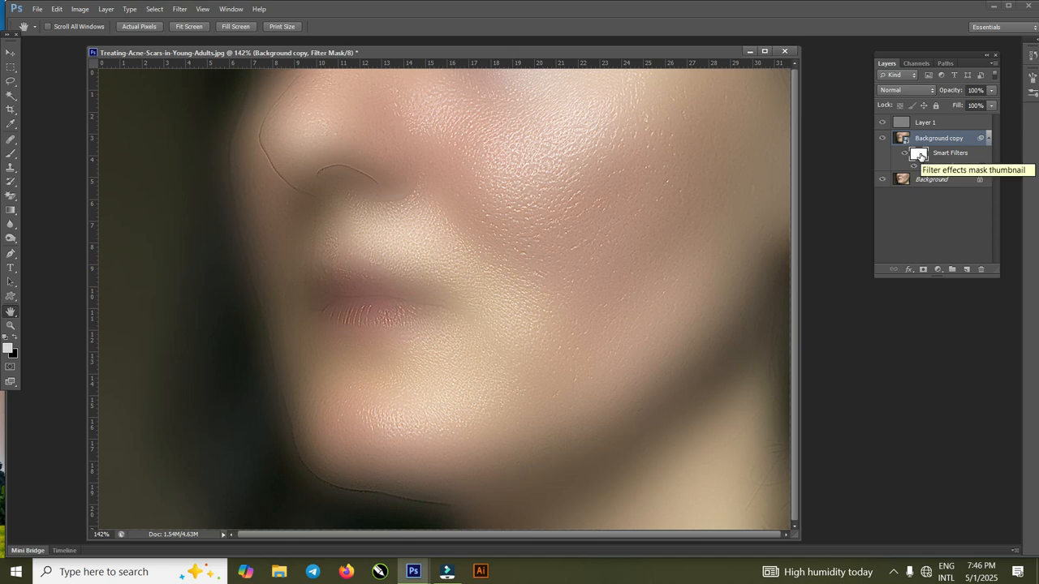
{"action": "left_click", "coordinate": [79, 9]}
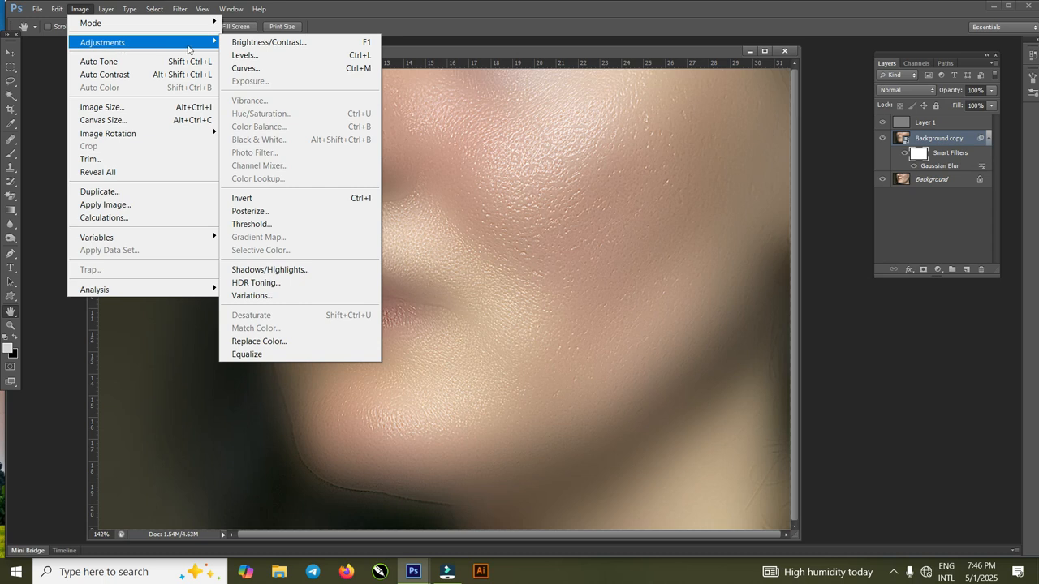
{"action": "left_click", "coordinate": [323, 202]}
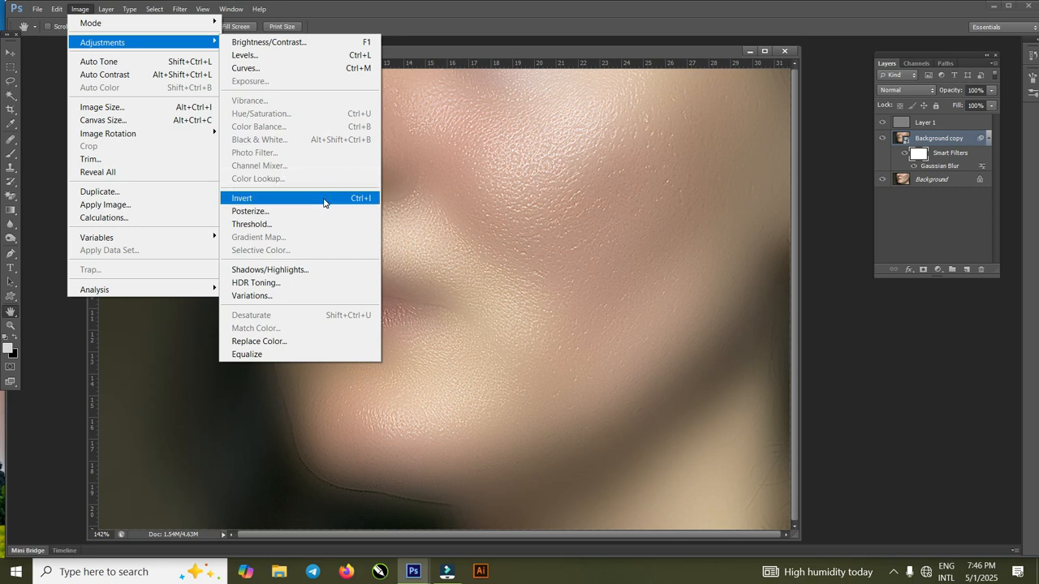
{"action": "left_click", "coordinate": [323, 199]}
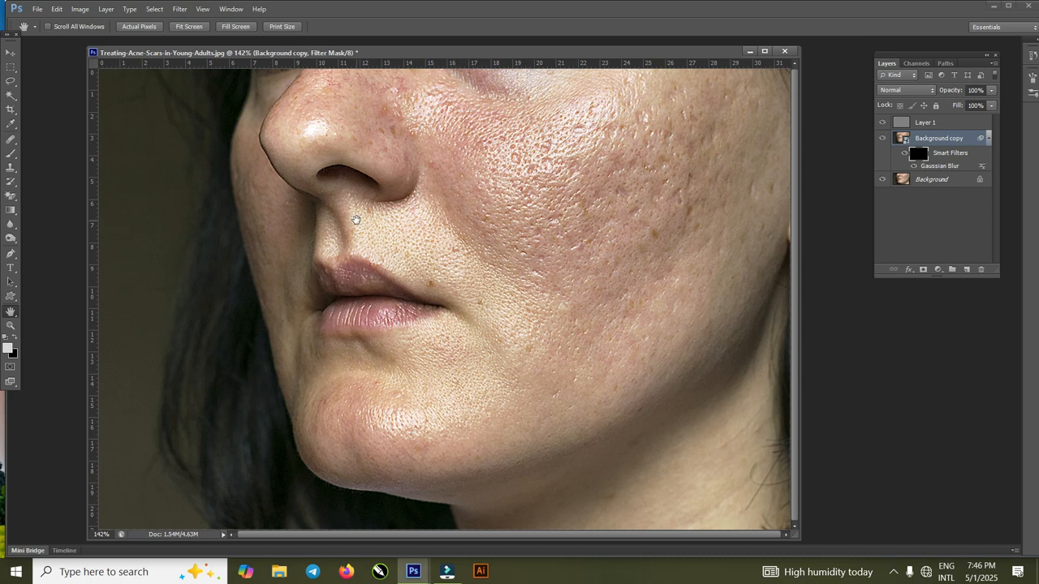
{"action": "key", "text": "ctrl+i"}
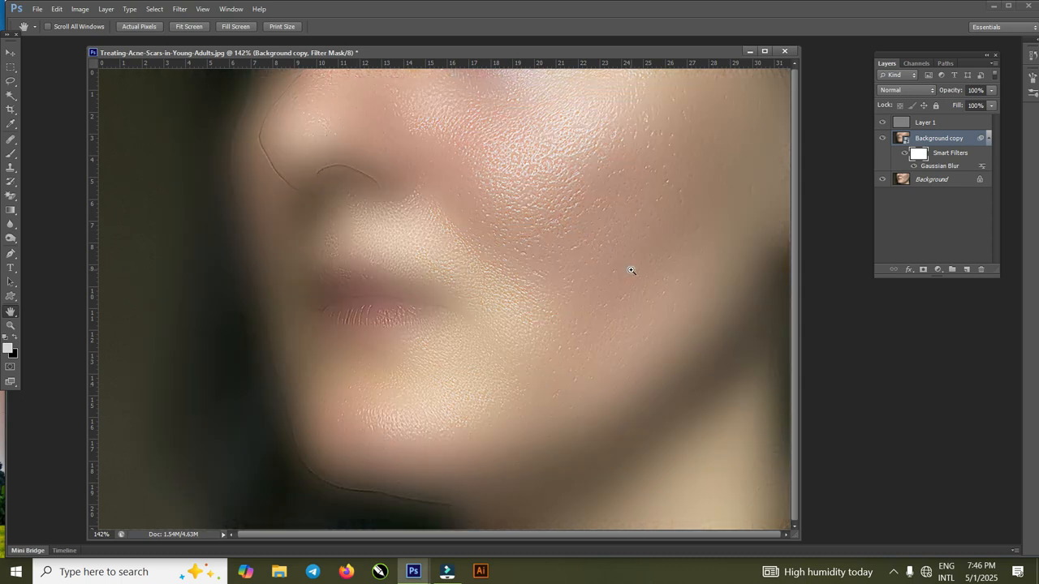
{"action": "key", "text": "ctrl+i"}
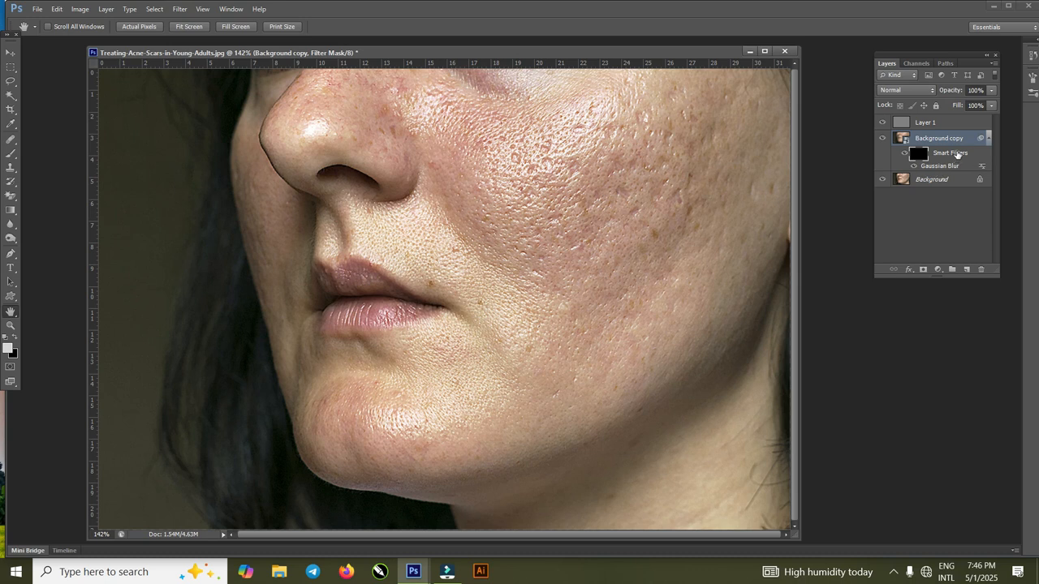
Target the Background copy's smart filter mask and activate the Brush tool for painting on it.
{"action": "left_click", "coordinate": [964, 154]}
{"action": "left_click", "coordinate": [919, 154]}
{"action": "left_click", "coordinate": [13, 155]}
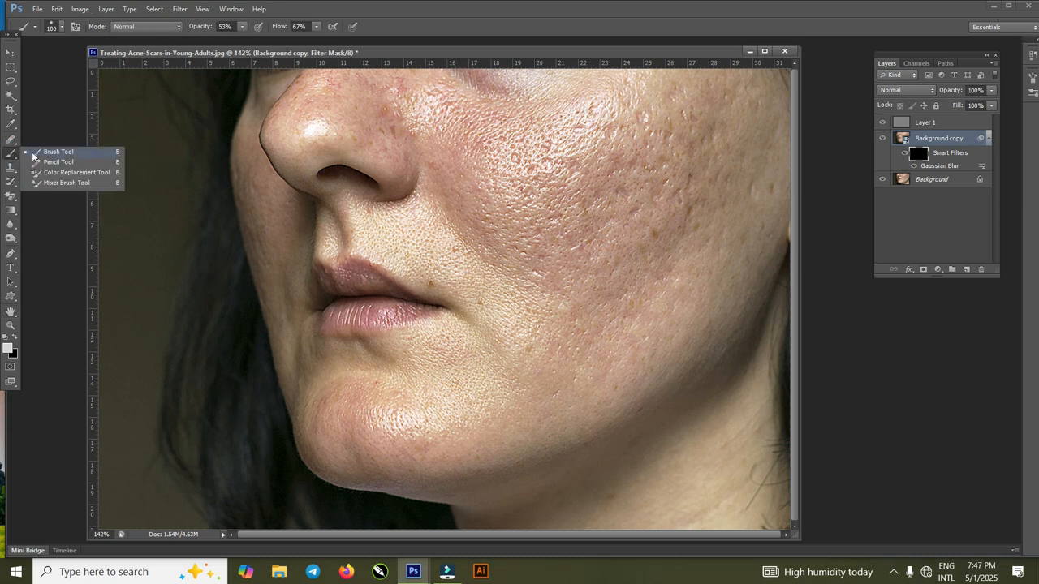
{"action": "left_click", "coordinate": [82, 155]}
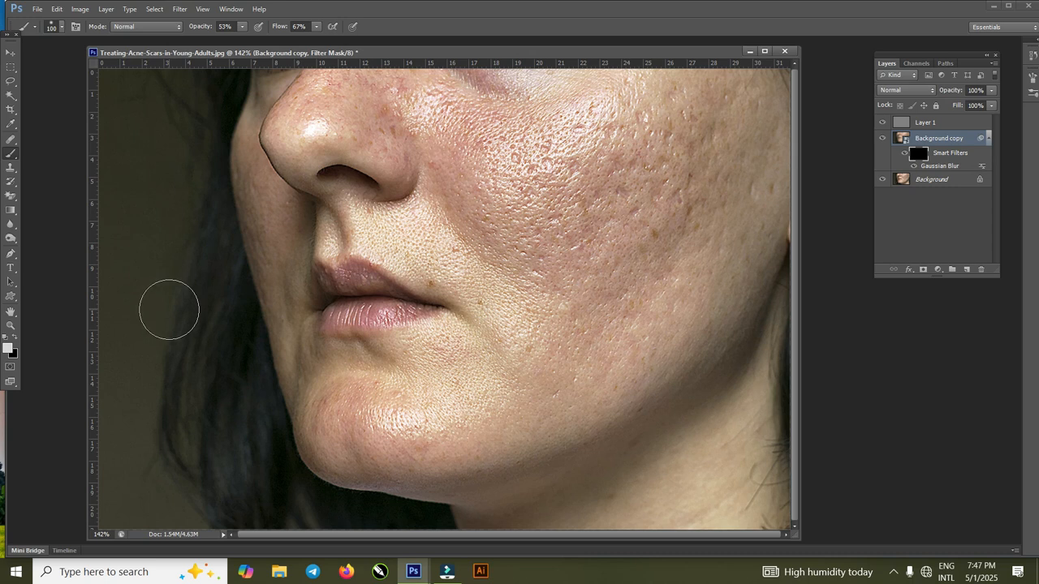
Try out larger and smaller brush sizes, ending back at 100 px.
{"action": "key", "text": "bracketright"}
{"action": "key", "text": "bracketright"}
{"action": "key", "text": "bracketright"}
{"action": "key", "text": "bracketright"}
{"action": "key", "text": "bracketright"}
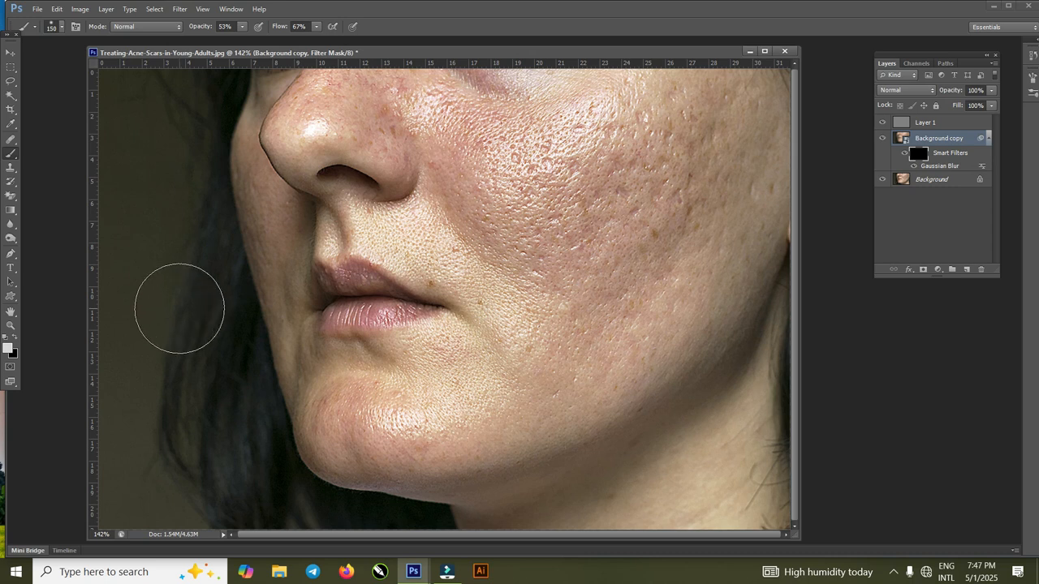
{"action": "key", "text": "bracketleft"}
{"action": "key", "text": "bracketleft"}
{"action": "key", "text": "bracketleft"}
{"action": "key", "text": "bracketright"}
{"action": "key", "text": "bracketright"}
{"action": "key", "text": "bracketright"}
{"action": "key", "text": "bracketright"}
{"action": "key", "text": "bracketright"}
{"action": "key", "text": "bracketright"}
{"action": "key", "text": "bracketleft"}
{"action": "key", "text": "bracketleft"}
{"action": "key", "text": "bracketleft"}
{"action": "key", "text": "bracketright"}
{"action": "key", "text": "bracketleft"}
{"action": "key", "text": "bracketleft"}
{"action": "key", "text": "bracketright"}
{"action": "key", "text": "bracketleft"}
{"action": "key", "text": "bracketleft"}
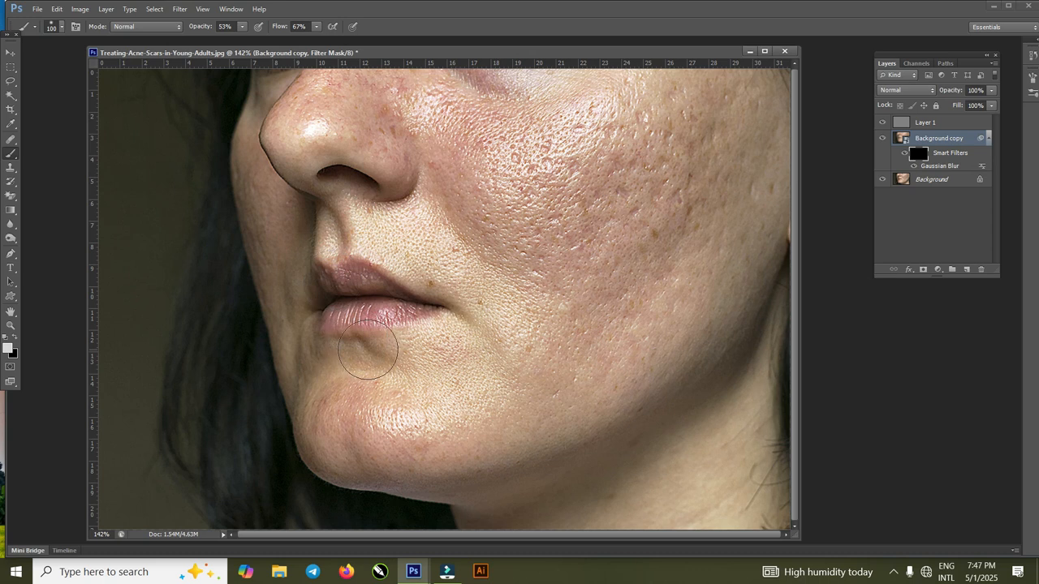
{"action": "key", "text": "bracketleft"}
{"action": "key", "text": "bracketleft"}
{"action": "key", "text": "bracketleft"}
{"action": "key", "text": "bracketleft"}
{"action": "key", "text": "bracketright"}
Set the brush opacity to 60% and paint over the scarred upper cheek on the filter mask to reveal the blur.
{"action": "left_click", "coordinate": [243, 28]}
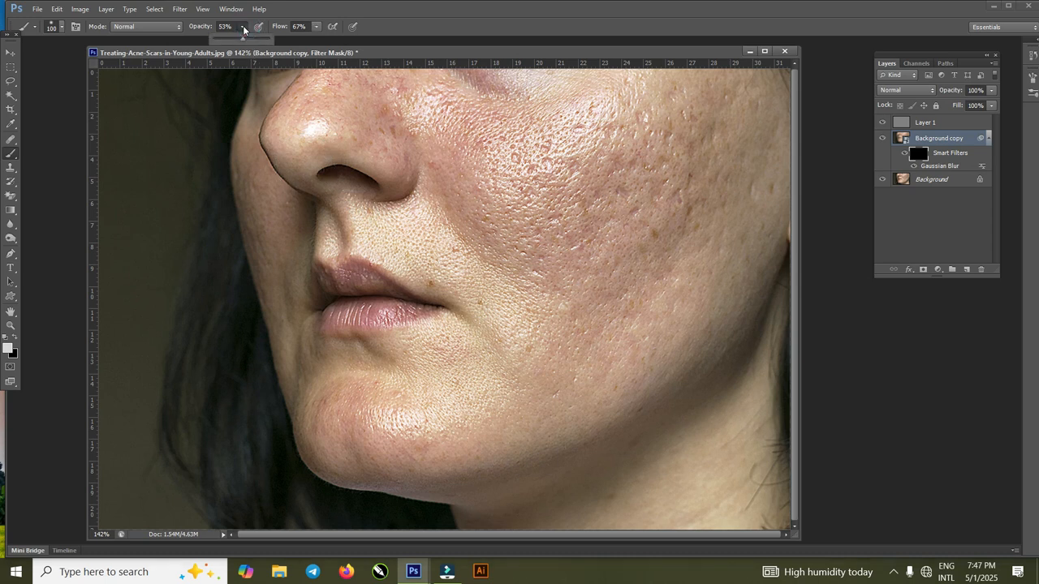
{"action": "left_click_drag", "start_coordinate": [244, 42], "coordinate": [248, 42]}
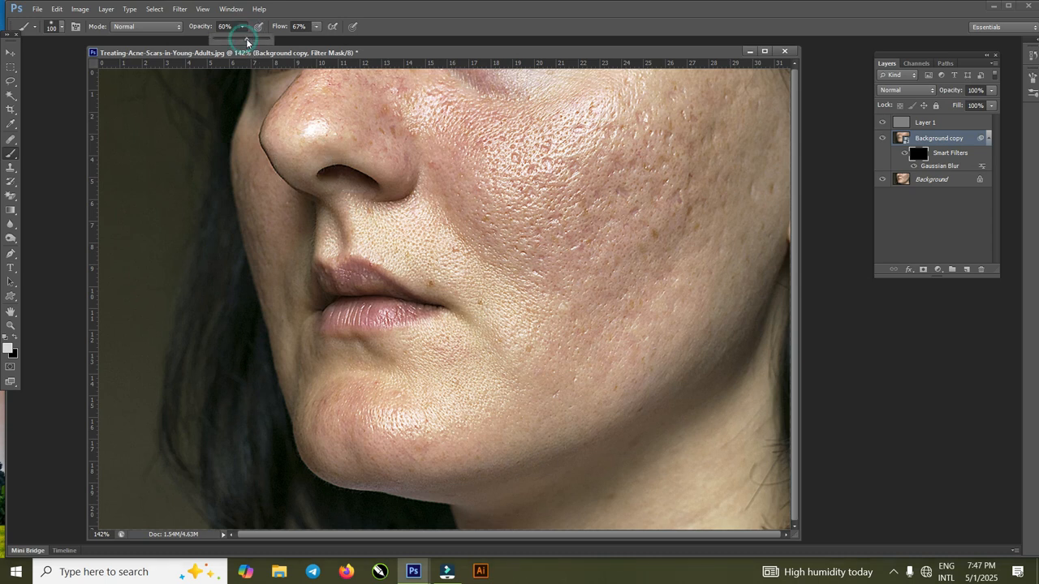
{"action": "left_click", "coordinate": [300, 13]}
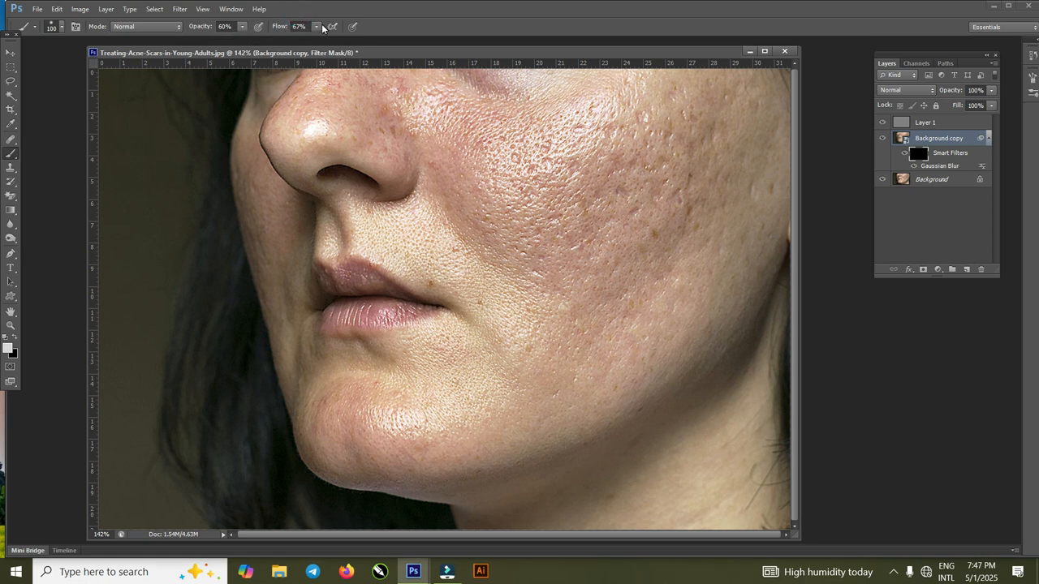
{"action": "left_click", "coordinate": [559, 208]}
{"action": "left_click_drag", "start_coordinate": [573, 254], "coordinate": [553, 280]}
{"action": "mouse_move", "coordinate": [607, 152]}
{"action": "left_mouse_down"}
{"action": "mouse_move", "coordinate": [547, 210]}
{"action": "mouse_move", "coordinate": [581, 274]}
{"action": "left_mouse_up"}
{"action": "left_click_drag", "start_coordinate": [675, 172], "coordinate": [610, 279]}
{"action": "mouse_move", "coordinate": [577, 137]}
{"action": "left_mouse_down"}
{"action": "mouse_move", "coordinate": [517, 202]}
{"action": "mouse_move", "coordinate": [542, 136]}
{"action": "mouse_move", "coordinate": [554, 165]}
{"action": "left_mouse_up"}
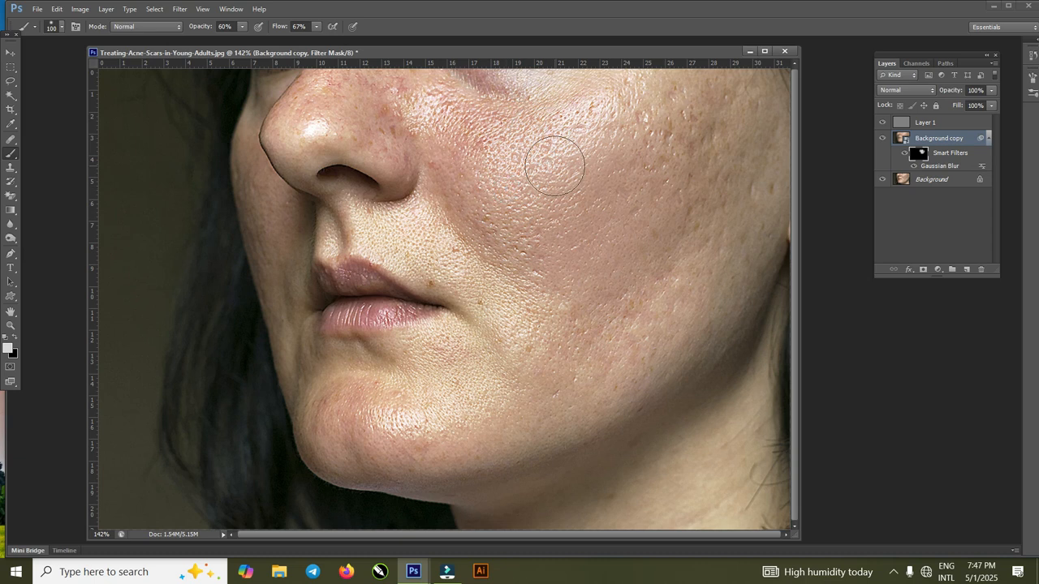
Enlarge the soft brush to about 160 px and paint the blur in across the inner and middle cheek.
{"action": "right_click", "coordinate": [558, 167]}
{"action": "right_click", "coordinate": [522, 209]}
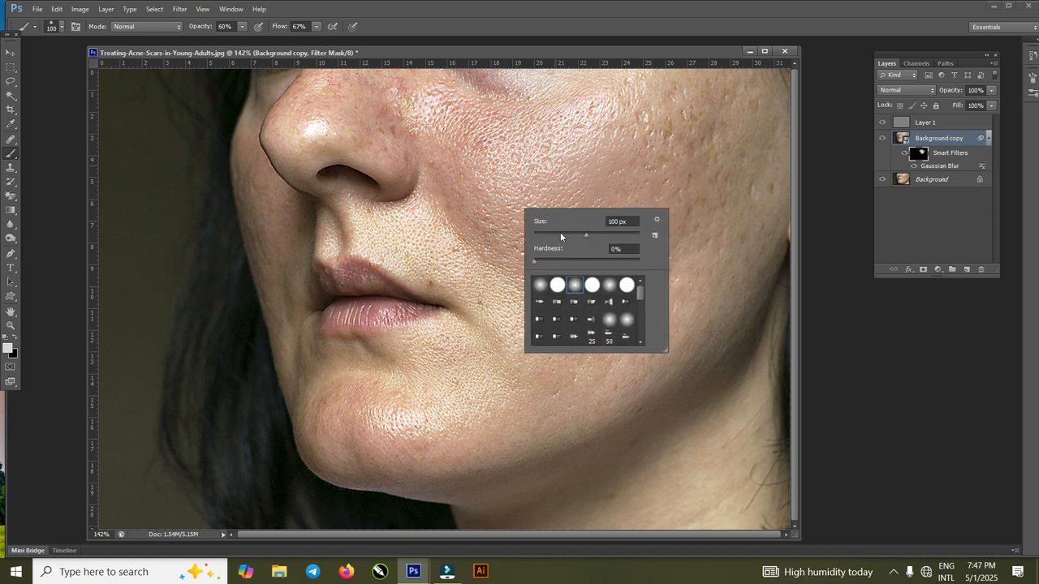
{"action": "left_click", "coordinate": [560, 163]}
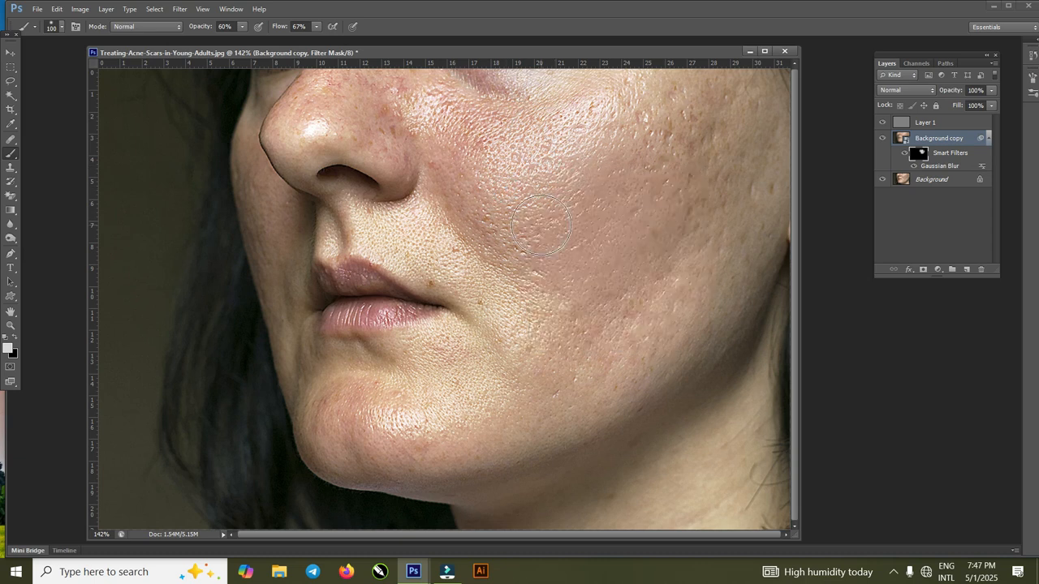
{"action": "key", "text": "bracketright"}
{"action": "key", "text": "bracketright"}
{"action": "right_click", "coordinate": [422, 226]}
{"action": "left_click_drag", "start_coordinate": [502, 254], "coordinate": [505, 252]}
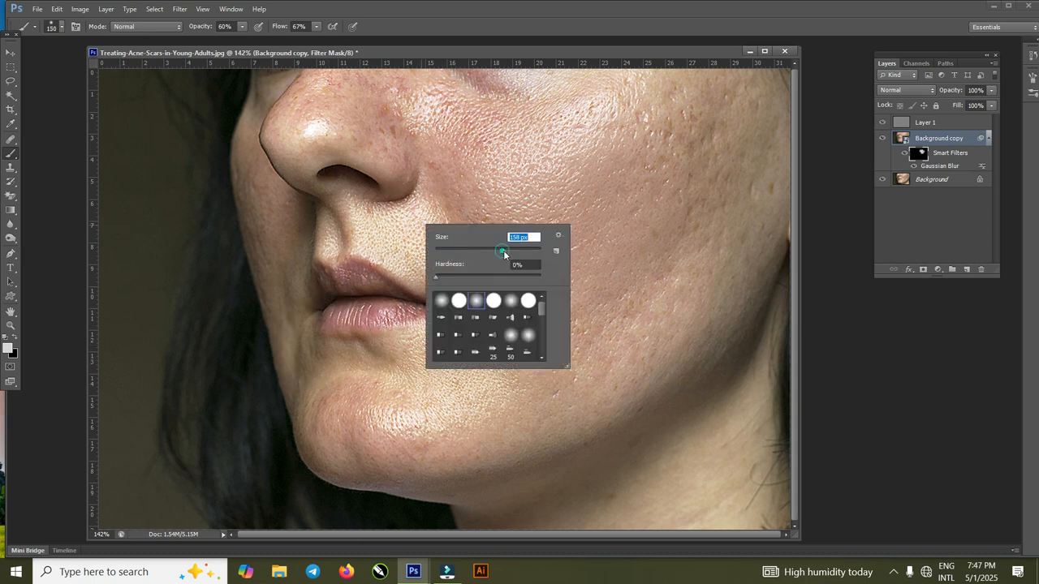
{"action": "mouse_move", "coordinate": [494, 172]}
{"action": "left_mouse_down"}
{"action": "mouse_move", "coordinate": [490, 194]}
{"action": "mouse_move", "coordinate": [497, 143]}
{"action": "left_mouse_up"}
{"action": "mouse_move", "coordinate": [480, 191]}
{"action": "left_mouse_down"}
{"action": "mouse_move", "coordinate": [465, 156]}
{"action": "mouse_move", "coordinate": [703, 124]}
{"action": "mouse_move", "coordinate": [668, 248]}
{"action": "mouse_move", "coordinate": [542, 213]}
{"action": "mouse_move", "coordinate": [491, 181]}
{"action": "mouse_move", "coordinate": [563, 295]}
{"action": "mouse_move", "coordinate": [658, 218]}
{"action": "mouse_move", "coordinate": [612, 315]}
{"action": "mouse_move", "coordinate": [568, 336]}
{"action": "mouse_move", "coordinate": [612, 290]}
{"action": "left_mouse_up"}
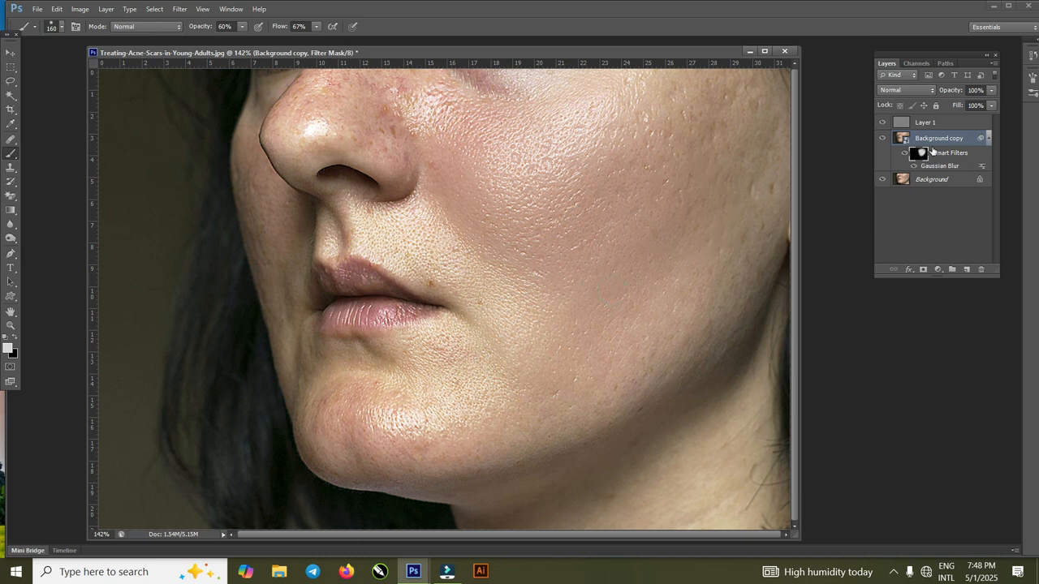
Extend the mask painting beside the nose, along the lower cheek and jaw, and onto the chin.
{"action": "left_click", "coordinate": [423, 111]}
{"action": "left_click_drag", "start_coordinate": [459, 125], "coordinate": [475, 138]}
{"action": "mouse_move", "coordinate": [515, 297]}
{"action": "left_mouse_down"}
{"action": "mouse_move", "coordinate": [497, 219]}
{"action": "mouse_move", "coordinate": [526, 263]}
{"action": "left_mouse_up"}
{"action": "left_click", "coordinate": [473, 414]}
{"action": "left_click", "coordinate": [670, 322]}
{"action": "mouse_move", "coordinate": [433, 397]}
{"action": "left_mouse_down"}
{"action": "mouse_move", "coordinate": [359, 418]}
{"action": "mouse_move", "coordinate": [366, 423]}
{"action": "left_mouse_up"}
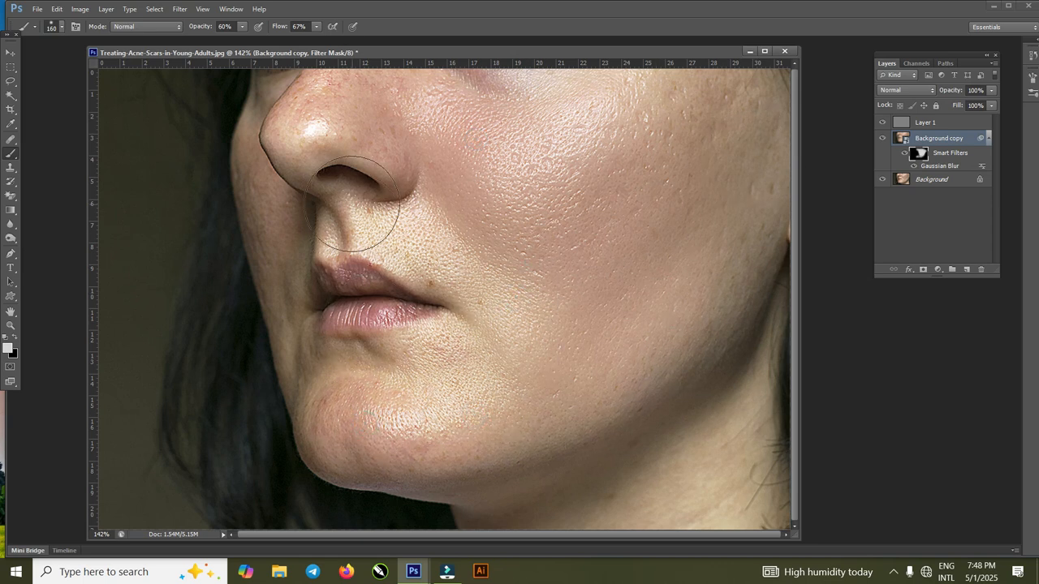
Reduce the brush to 80 px and paint the blur in over the nose, upper lip, mouth surroundings and chin.
{"action": "key", "text": "bracketleft"}
{"action": "key", "text": "bracketleft"}
{"action": "key", "text": "bracketleft"}
{"action": "key", "text": "bracketleft"}
{"action": "key", "text": "bracketleft"}
{"action": "left_click", "coordinate": [429, 201]}
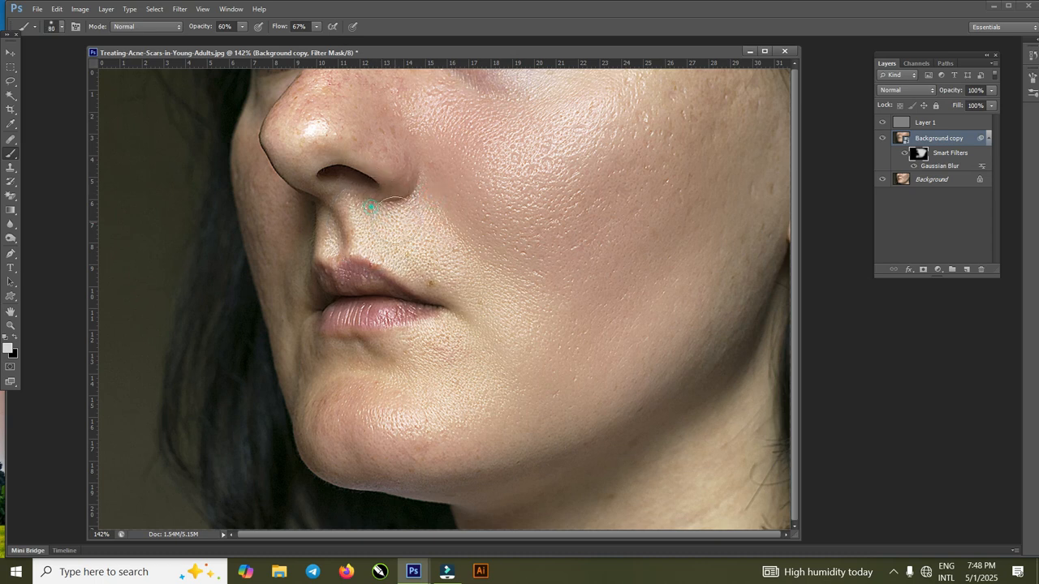
{"action": "mouse_move", "coordinate": [252, 130]}
{"action": "left_mouse_down"}
{"action": "mouse_move", "coordinate": [271, 383]}
{"action": "mouse_move", "coordinate": [289, 445]}
{"action": "mouse_move", "coordinate": [336, 484]}
{"action": "mouse_move", "coordinate": [429, 495]}
{"action": "mouse_move", "coordinate": [402, 424]}
{"action": "mouse_move", "coordinate": [338, 391]}
{"action": "mouse_move", "coordinate": [424, 383]}
{"action": "mouse_move", "coordinate": [449, 357]}
{"action": "mouse_move", "coordinate": [469, 281]}
{"action": "left_mouse_up"}
{"action": "mouse_move", "coordinate": [421, 246]}
{"action": "left_mouse_down"}
{"action": "mouse_move", "coordinate": [491, 296]}
{"action": "mouse_move", "coordinate": [347, 225]}
{"action": "mouse_move", "coordinate": [358, 237]}
{"action": "mouse_move", "coordinate": [302, 234]}
{"action": "mouse_move", "coordinate": [269, 185]}
{"action": "mouse_move", "coordinate": [256, 116]}
{"action": "mouse_move", "coordinate": [283, 92]}
{"action": "mouse_move", "coordinate": [340, 78]}
{"action": "mouse_move", "coordinate": [388, 96]}
{"action": "mouse_move", "coordinate": [546, 92]}
{"action": "mouse_move", "coordinate": [421, 91]}
{"action": "mouse_move", "coordinate": [345, 105]}
{"action": "mouse_move", "coordinate": [398, 145]}
{"action": "mouse_move", "coordinate": [329, 120]}
{"action": "mouse_move", "coordinate": [498, 167]}
{"action": "mouse_move", "coordinate": [757, 209]}
{"action": "mouse_move", "coordinate": [733, 268]}
{"action": "mouse_move", "coordinate": [769, 269]}
{"action": "mouse_move", "coordinate": [688, 372]}
{"action": "mouse_move", "coordinate": [613, 415]}
{"action": "mouse_move", "coordinate": [493, 339]}
{"action": "mouse_move", "coordinate": [416, 414]}
{"action": "mouse_move", "coordinate": [382, 392]}
{"action": "mouse_move", "coordinate": [482, 351]}
{"action": "mouse_move", "coordinate": [475, 295]}
{"action": "mouse_move", "coordinate": [404, 229]}
{"action": "mouse_move", "coordinate": [341, 207]}
{"action": "mouse_move", "coordinate": [306, 227]}
{"action": "mouse_move", "coordinate": [296, 374]}
{"action": "mouse_move", "coordinate": [307, 458]}
{"action": "mouse_move", "coordinate": [390, 473]}
{"action": "mouse_move", "coordinate": [491, 467]}
{"action": "left_mouse_up"}
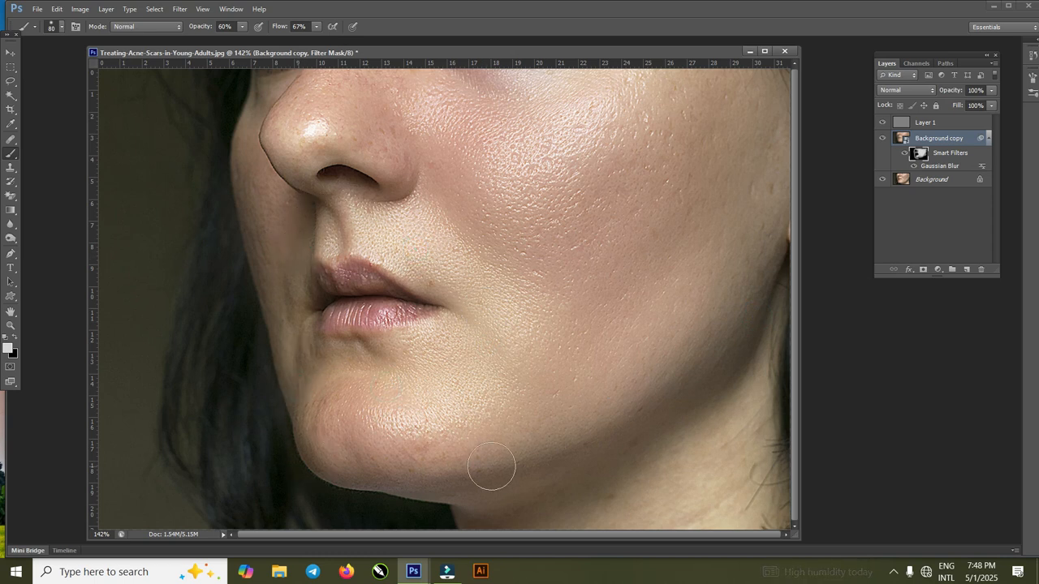
Touch up the filter mask on the neck, nose, upper lip, outer cheek and chin with the same brush.
{"action": "mouse_move", "coordinate": [704, 426]}
{"action": "left_mouse_down"}
{"action": "mouse_move", "coordinate": [621, 441]}
{"action": "mouse_move", "coordinate": [614, 493]}
{"action": "mouse_move", "coordinate": [463, 308]}
{"action": "mouse_move", "coordinate": [393, 122]}
{"action": "left_mouse_up"}
{"action": "left_click", "coordinate": [388, 120]}
{"action": "left_click", "coordinate": [289, 100]}
{"action": "left_click", "coordinate": [329, 138]}
{"action": "left_click", "coordinate": [397, 239]}
{"action": "left_click", "coordinate": [439, 234]}
{"action": "left_click", "coordinate": [763, 181]}
{"action": "left_click", "coordinate": [425, 431]}
{"action": "left_click", "coordinate": [395, 463]}
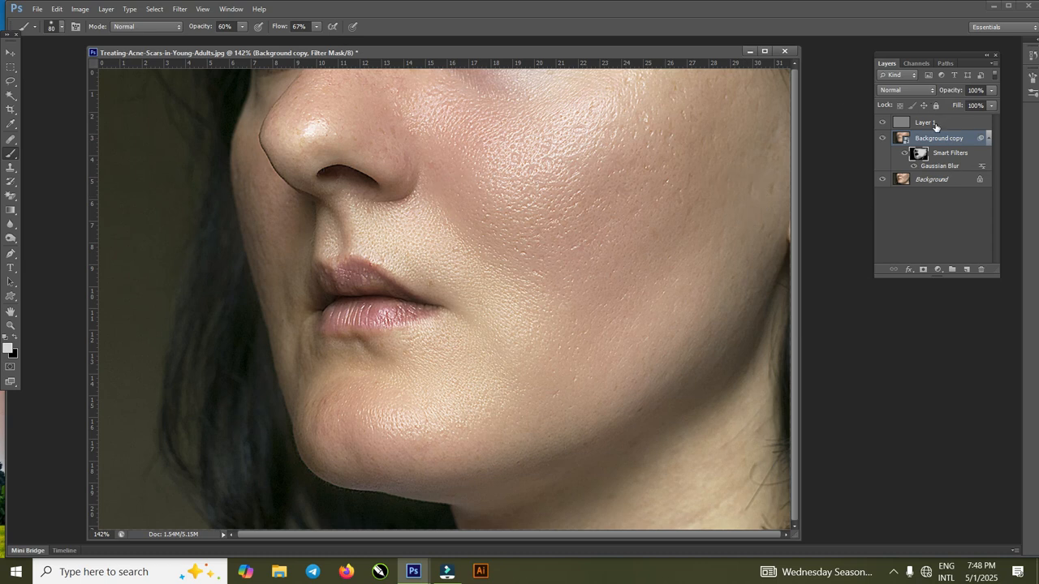
Merge Layer 1, Background copy and Background into one layer and switch to the Move tool.
{"action": "left_click", "coordinate": [925, 125]}
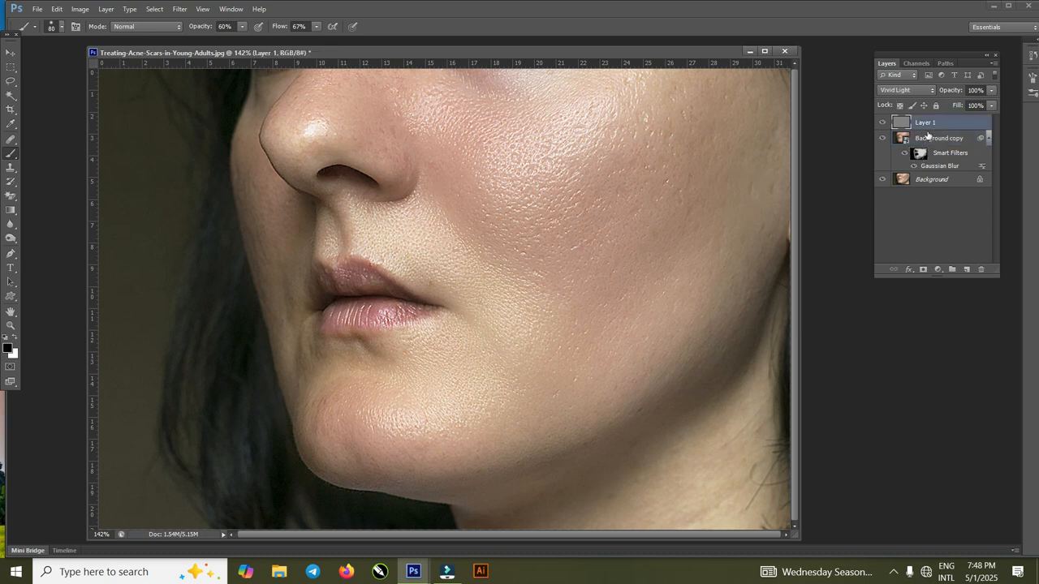
{"action": "left_click", "coordinate": [935, 180], "text": "shift"}
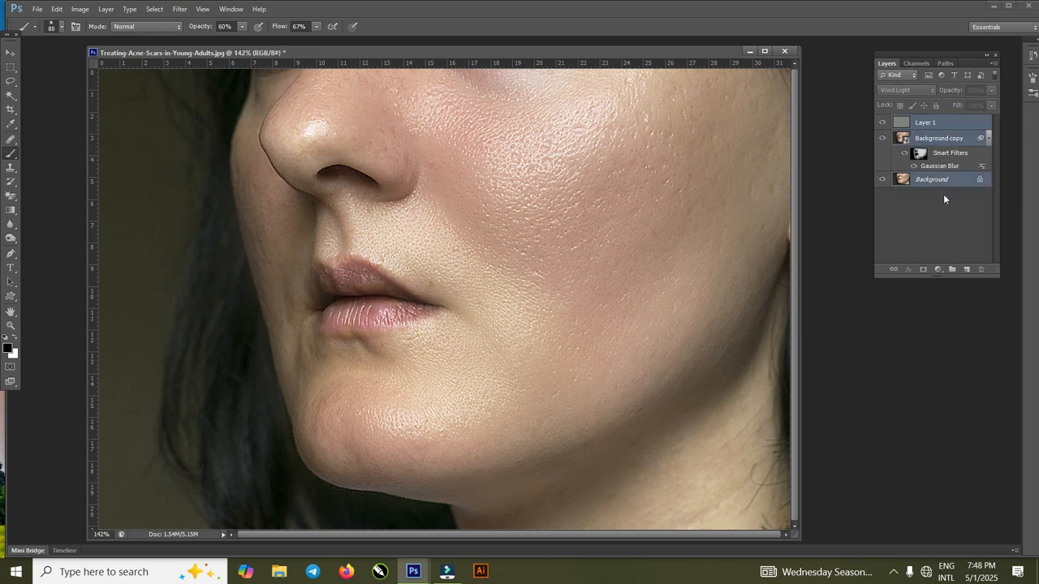
{"action": "key", "text": "ctrl+e"}
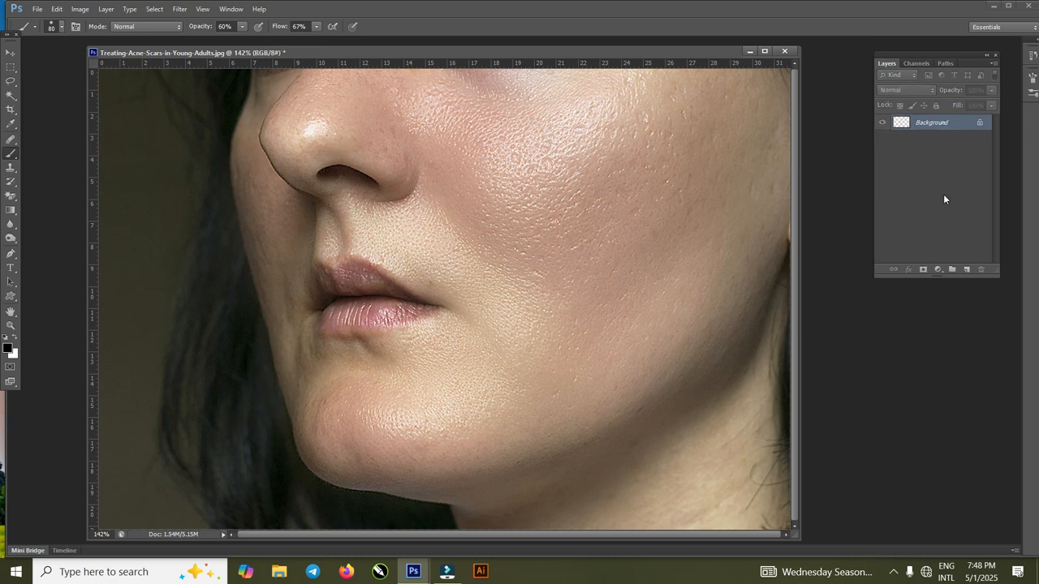
{"action": "left_click", "coordinate": [6, 55]}
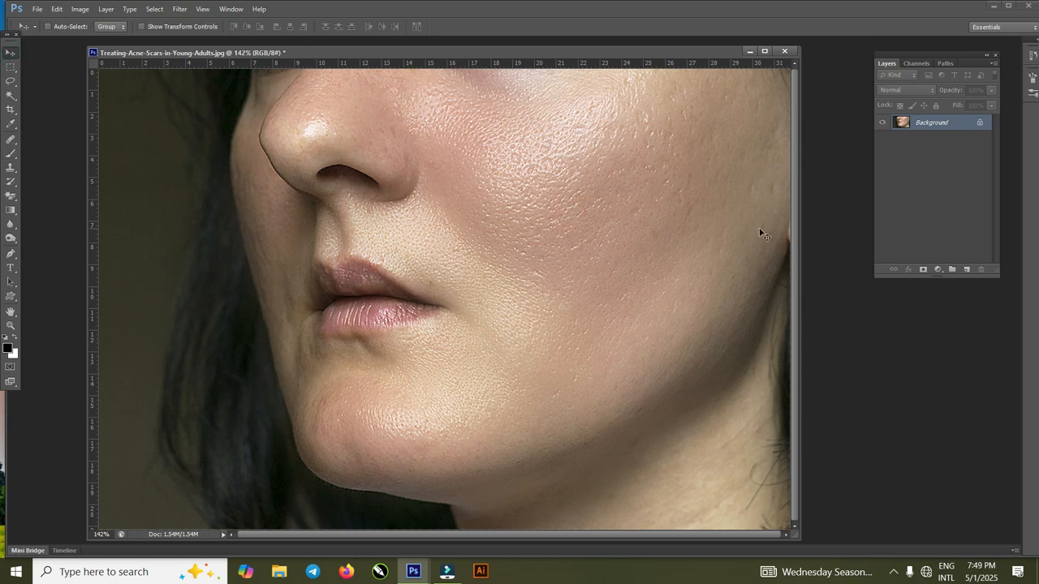
Apply an Exposure adjustment of +0.38 with gamma correction 1.00 to the merged Background layer.
{"action": "left_click", "coordinate": [938, 270]}
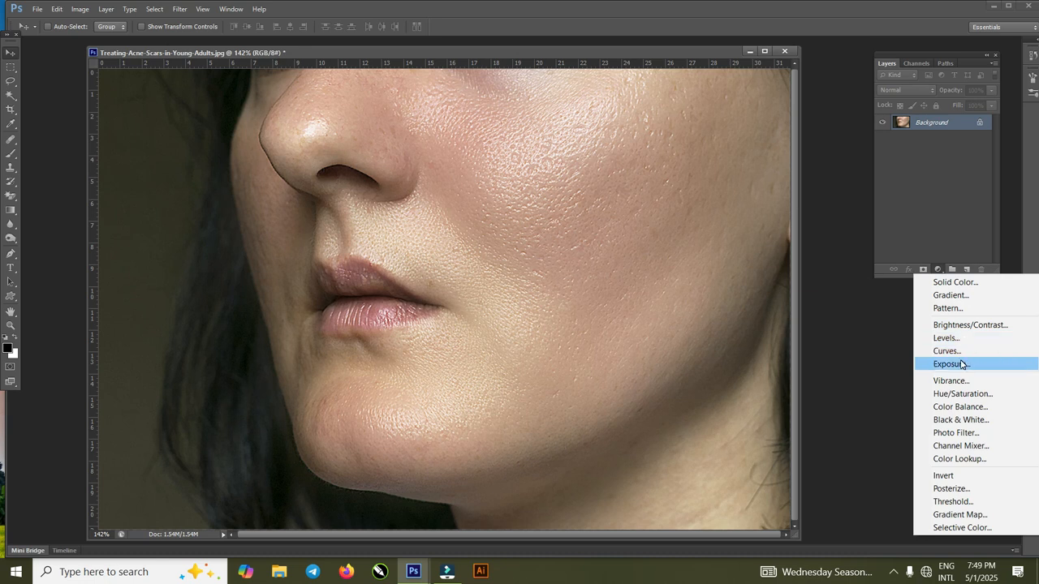
{"action": "left_click", "coordinate": [926, 128]}
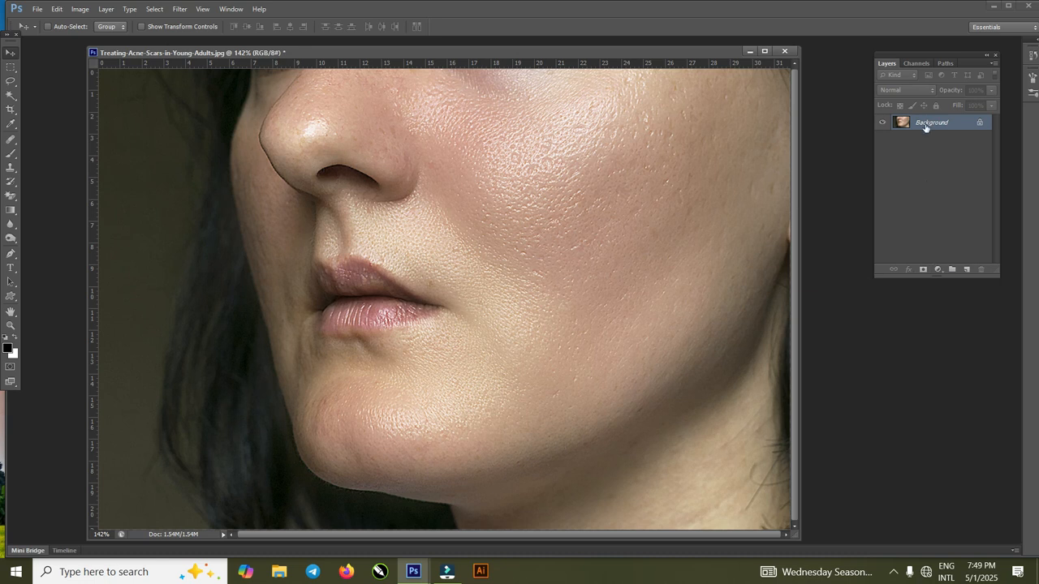
{"action": "left_click", "coordinate": [74, 9]}
{"action": "mouse_move", "coordinate": [109, 43]}
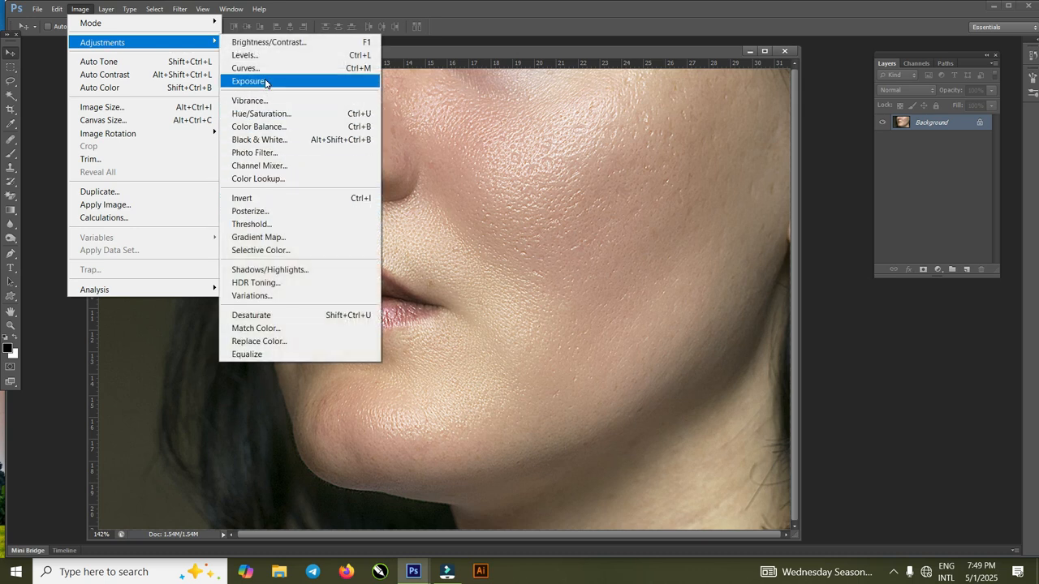
{"action": "left_click", "coordinate": [266, 81]}
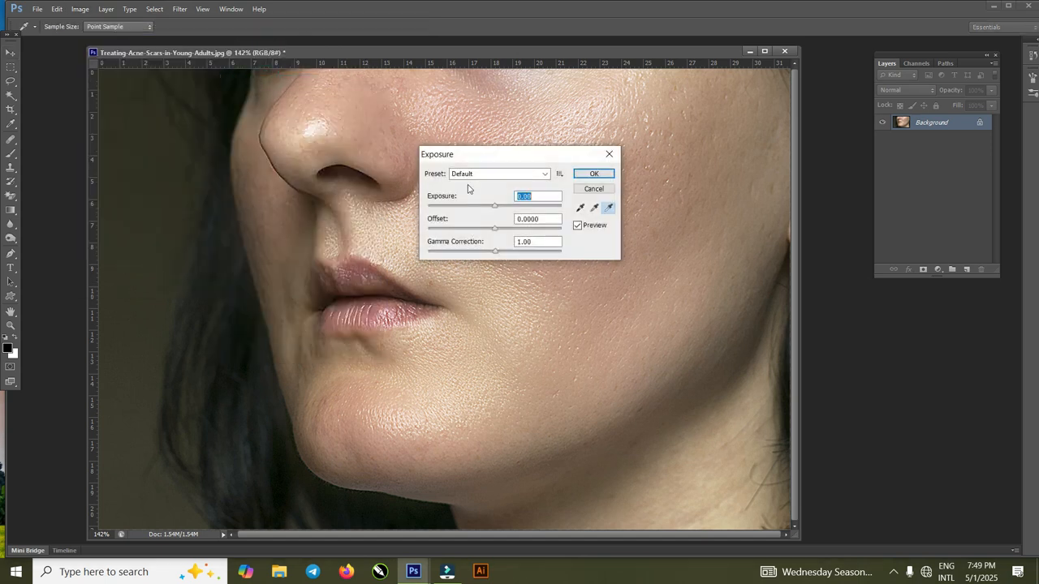
{"action": "left_click_drag", "start_coordinate": [515, 153], "coordinate": [684, 228]}
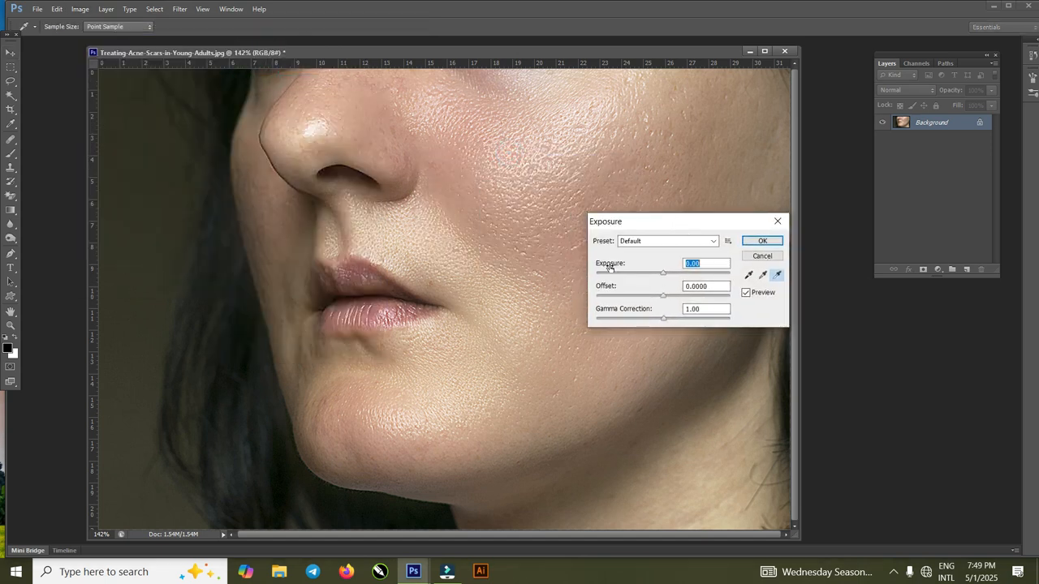
{"action": "left_click_drag", "start_coordinate": [664, 274], "coordinate": [667, 276]}
{"action": "left_click", "coordinate": [662, 319]}
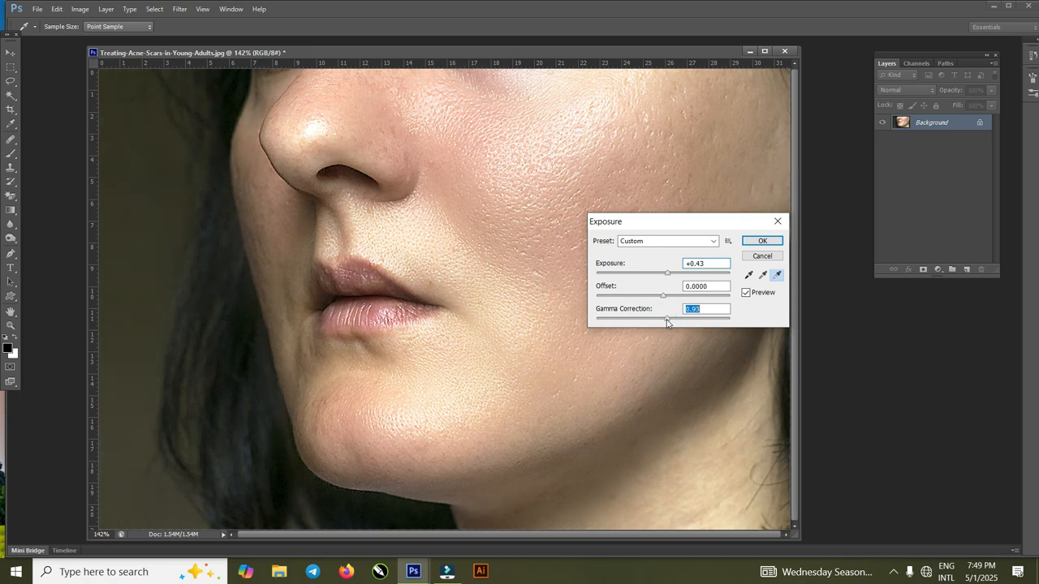
{"action": "left_click_drag", "start_coordinate": [668, 277], "coordinate": [664, 278]}
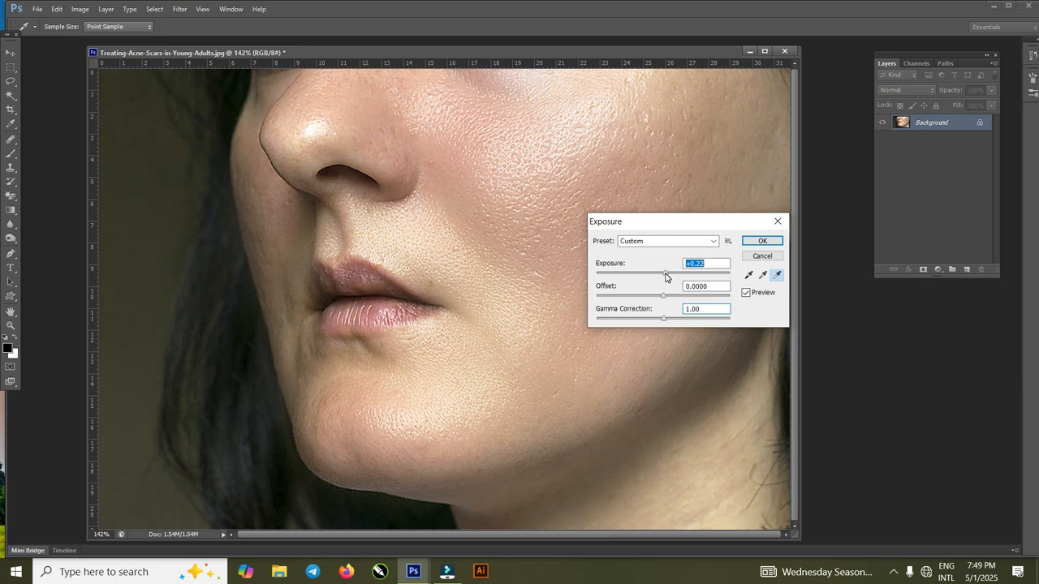
{"action": "left_click_drag", "start_coordinate": [666, 277], "coordinate": [669, 277]}
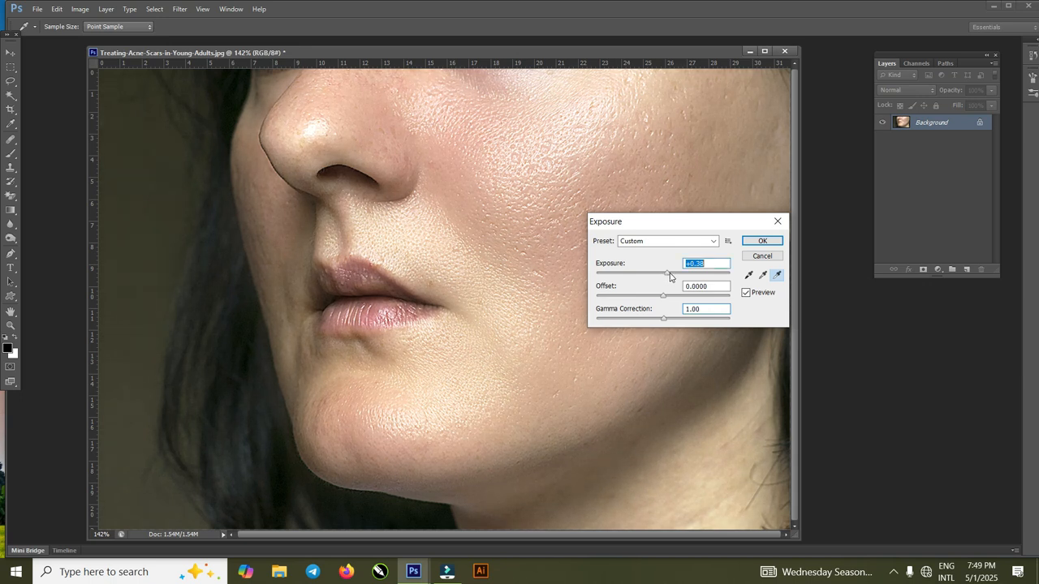
{"action": "left_click", "coordinate": [760, 244]}
Duplicate the retouched image as a new document and float the copy in its own window.
{"action": "right_click", "coordinate": [480, 55]}
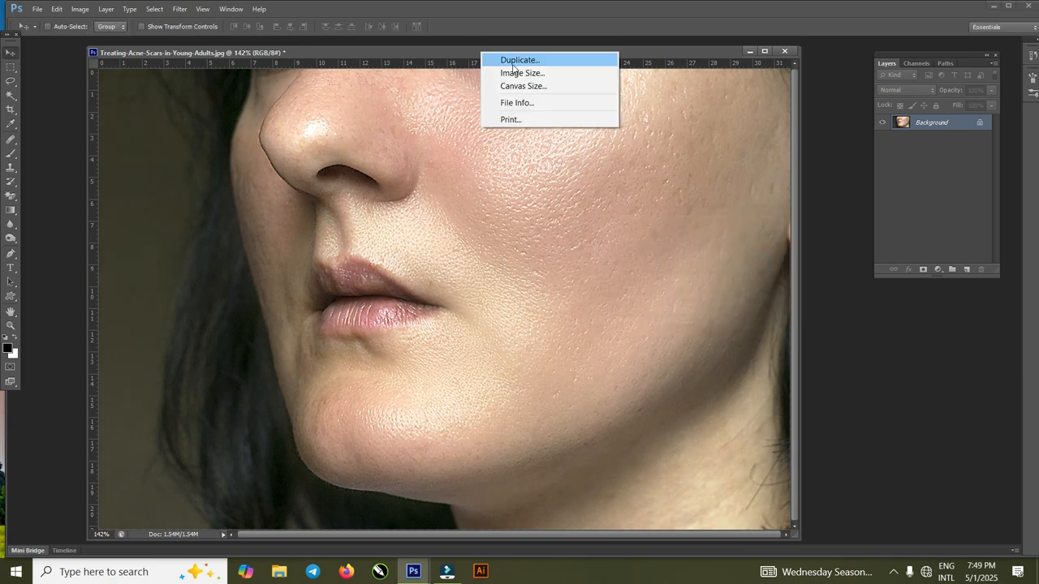
{"action": "left_click", "coordinate": [510, 63]}
{"action": "left_click", "coordinate": [607, 188]}
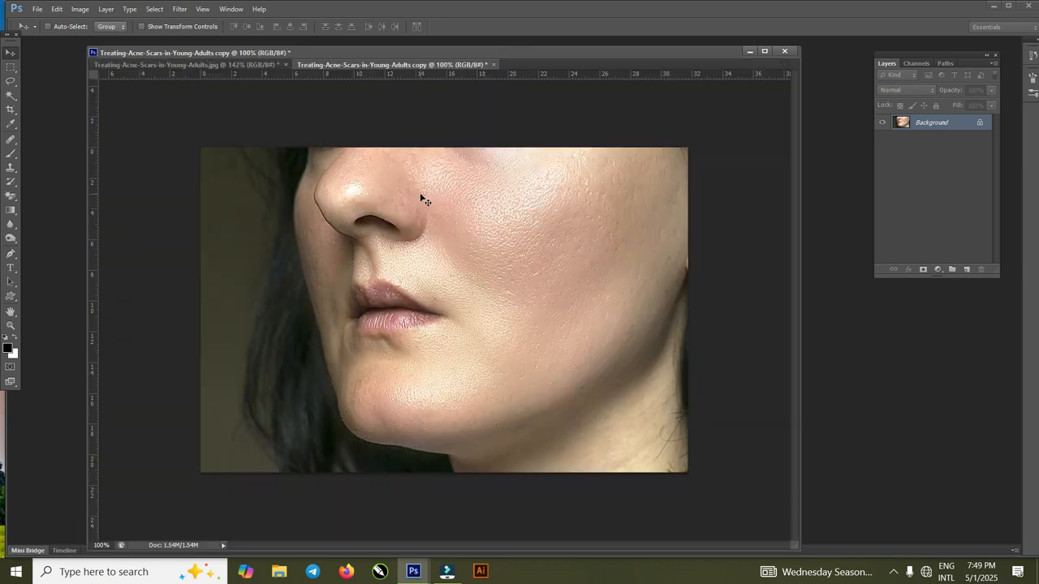
{"action": "left_click_drag", "start_coordinate": [366, 76], "coordinate": [452, 134]}
Close the edited original without saving, then reopen the untouched Treating-Acne-Scars photo from the Desktop in a floating window.
{"action": "left_click", "coordinate": [256, 130]}
{"action": "left_click", "coordinate": [784, 51]}
{"action": "left_click", "coordinate": [524, 219]}
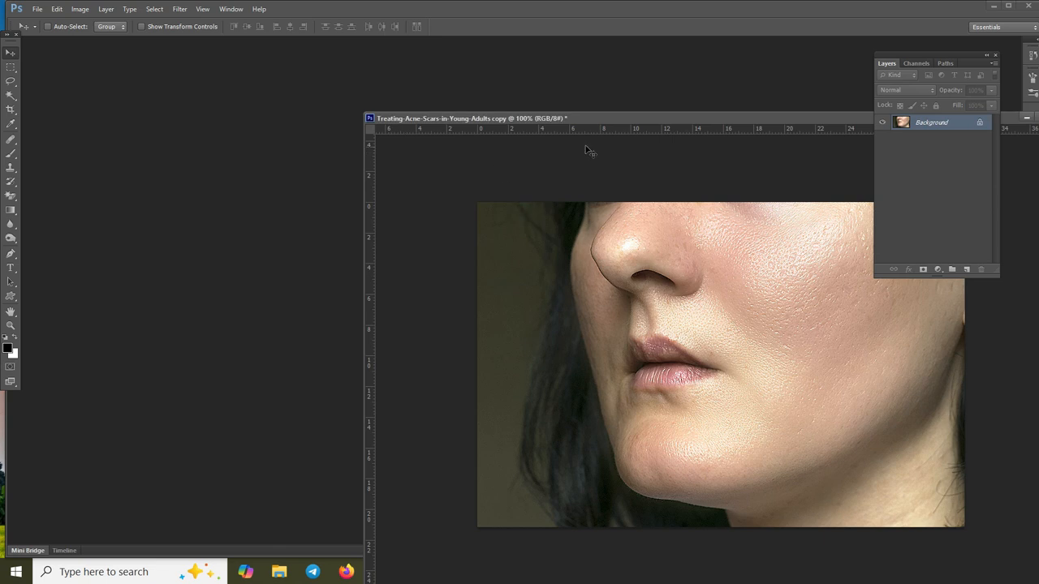
{"action": "double_click", "coordinate": [258, 236]}
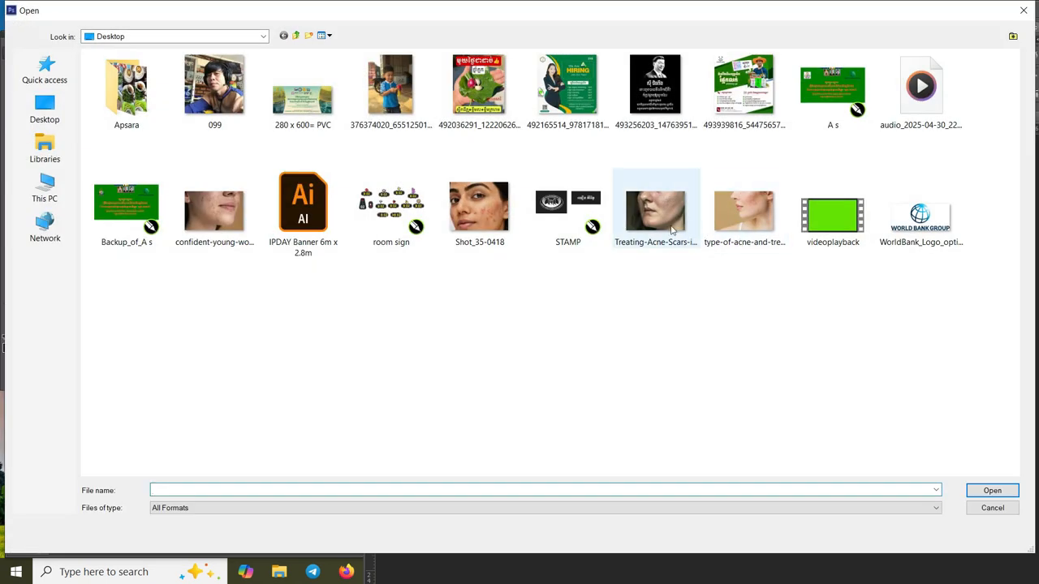
{"action": "double_click", "coordinate": [665, 224]}
{"action": "left_click_drag", "start_coordinate": [657, 132], "coordinate": [166, 149]}
Fit the original and the retouched copy to the screen and place their windows side by side for a before-and-after comparison.
{"action": "key", "text": "z"}
{"action": "right_click", "coordinate": [450, 341]}
{"action": "left_click", "coordinate": [451, 339]}
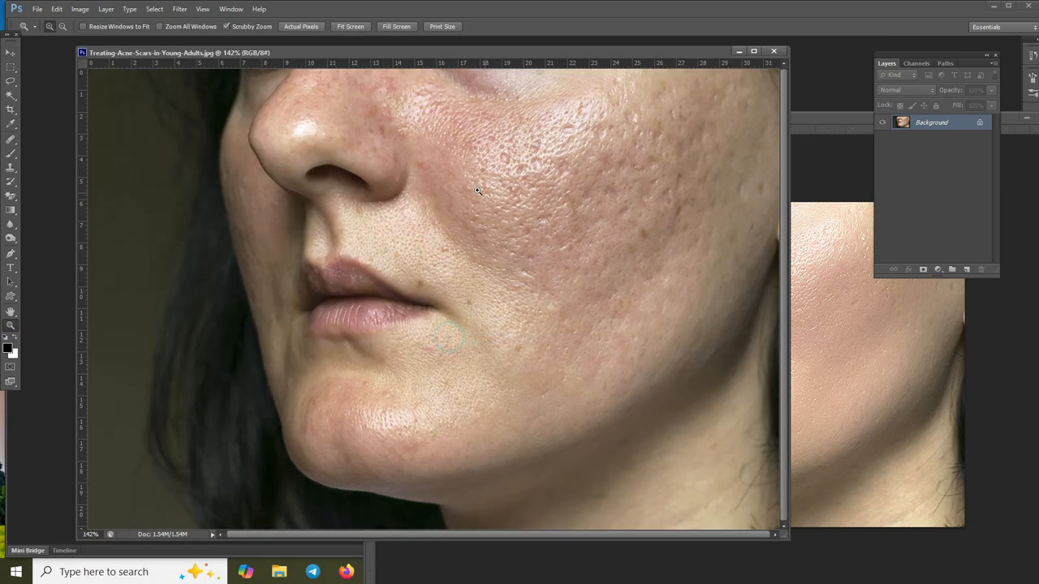
{"action": "left_click_drag", "start_coordinate": [512, 55], "coordinate": [369, 55]}
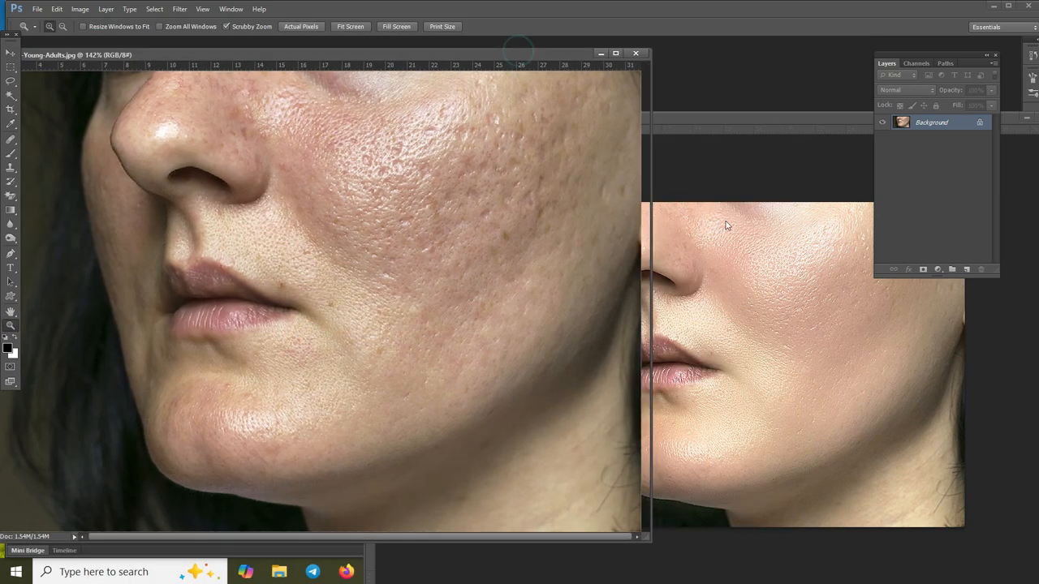
{"action": "right_click", "coordinate": [709, 263]}
{"action": "left_click", "coordinate": [716, 268]}
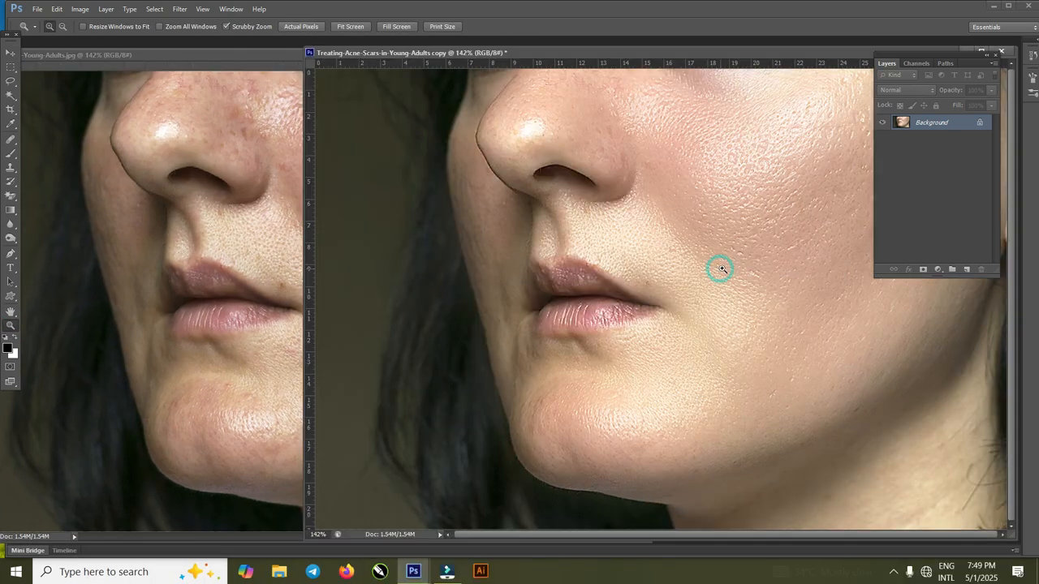
Hide the Layers panel and fit the original photo on screen in front of the retouched copy.
{"action": "left_click", "coordinate": [995, 54]}
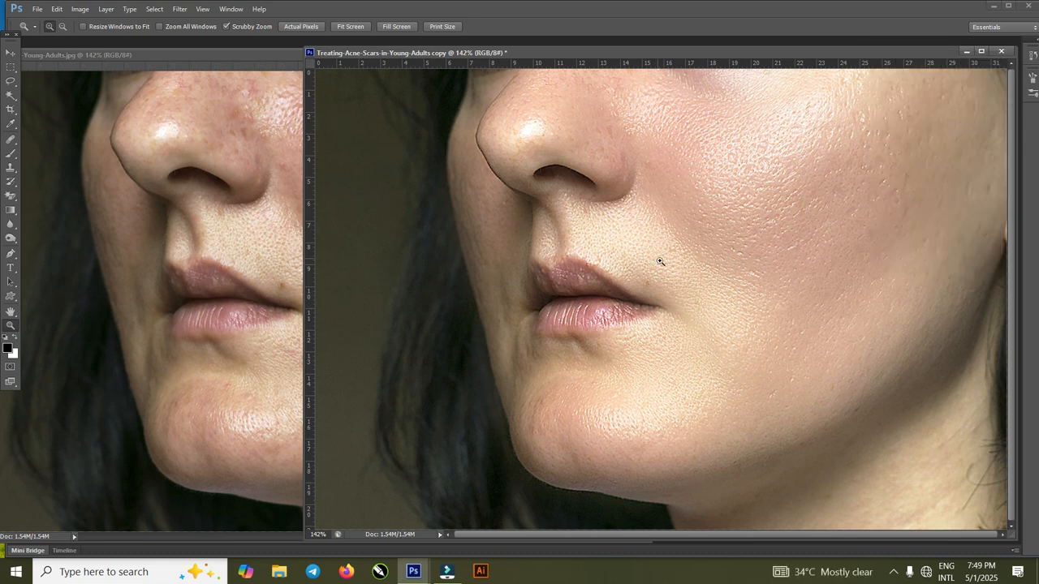
{"action": "left_click", "coordinate": [226, 238]}
{"action": "right_click", "coordinate": [446, 217]}
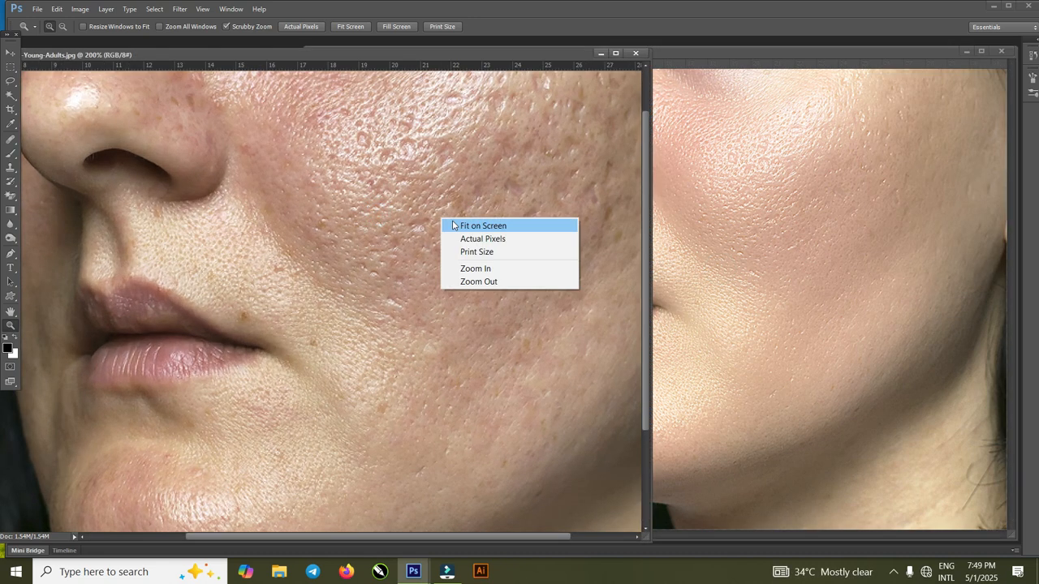
{"action": "left_click", "coordinate": [464, 225]}
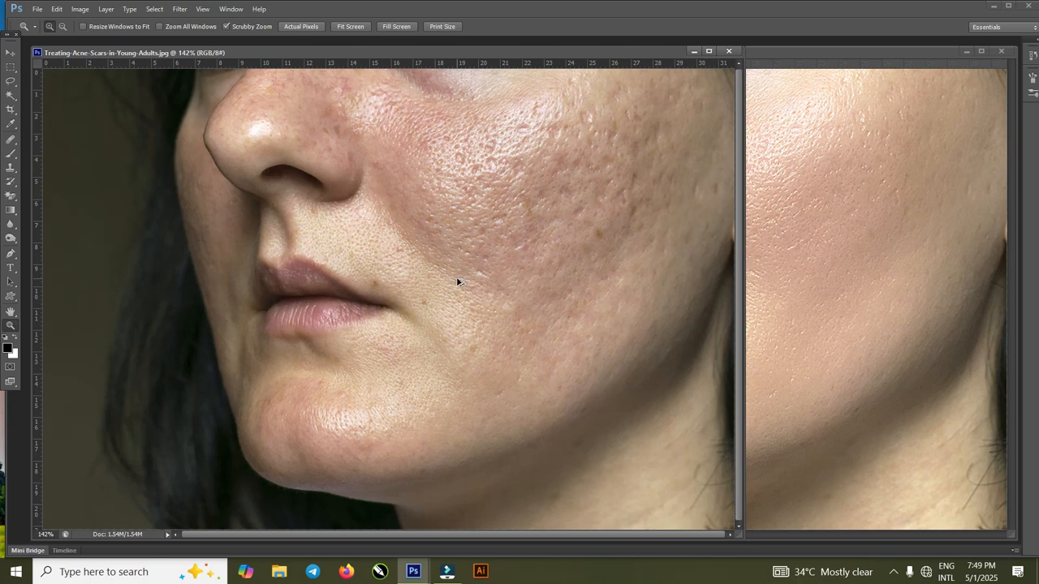
Zoom the original and the retouched copy to 100% and place their windows side by side for comparison.
{"action": "key", "text": "ctrl+1"}
{"action": "key", "text": "ctrl+minus"}
{"action": "key", "text": "ctrl+plus"}
{"action": "key", "text": "ctrl+plus"}
{"action": "key", "text": "ctrl+minus"}
{"action": "key", "text": "ctrl+plus"}
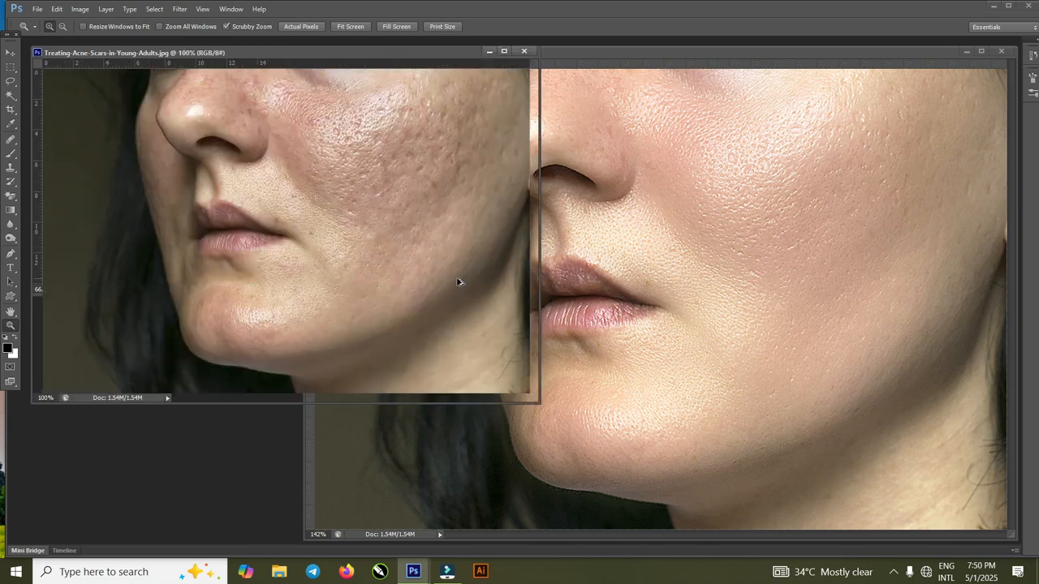
{"action": "left_click", "coordinate": [786, 251]}
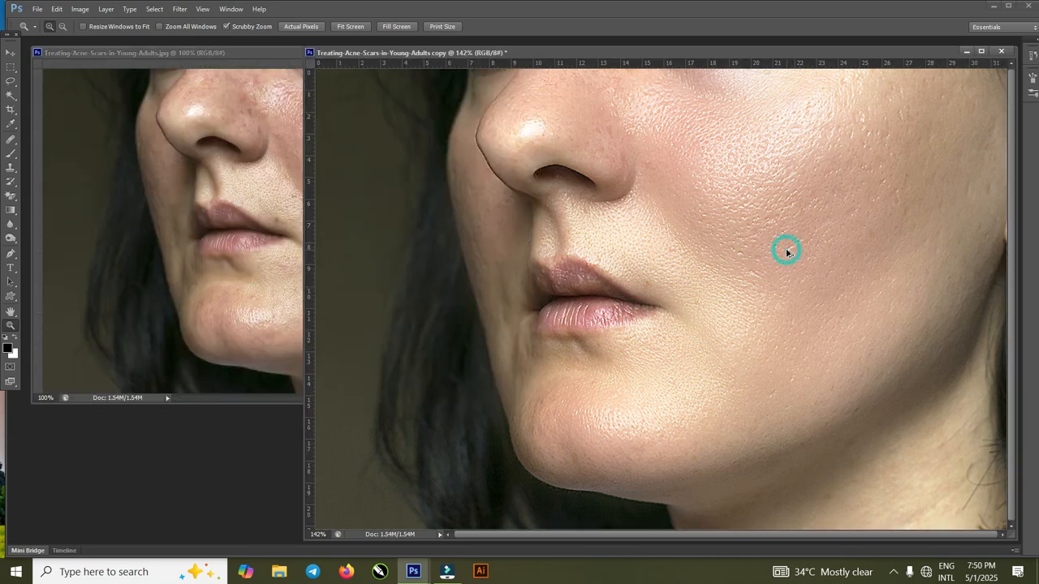
{"action": "key", "text": "ctrl+minus"}
{"action": "left_click_drag", "start_coordinate": [501, 53], "coordinate": [710, 60]}
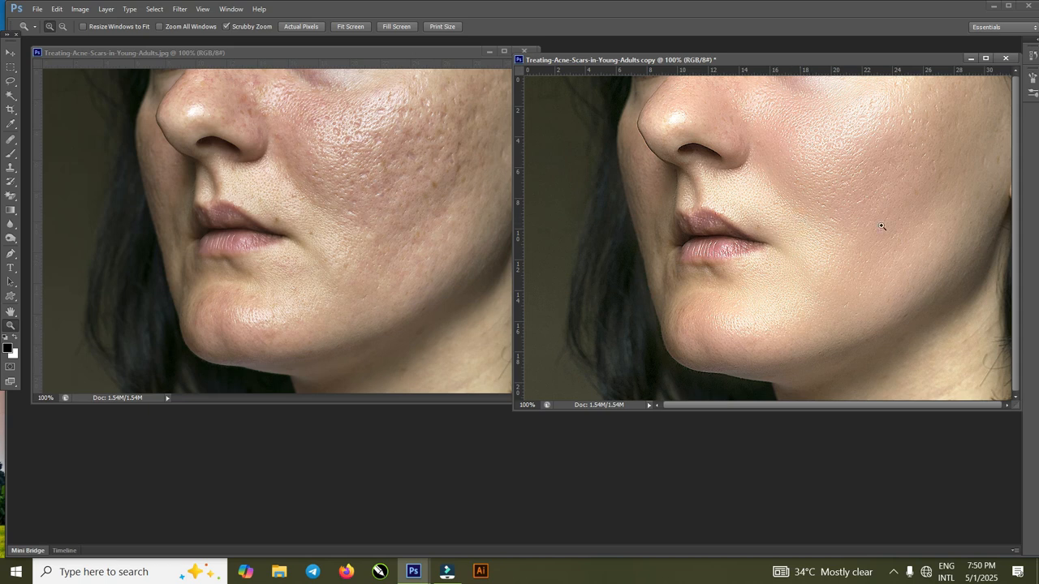
Enlarge the retouched copy and the original again, fitting the original photo on screen.
{"action": "left_click", "coordinate": [792, 230]}
{"action": "left_click", "coordinate": [191, 111]}
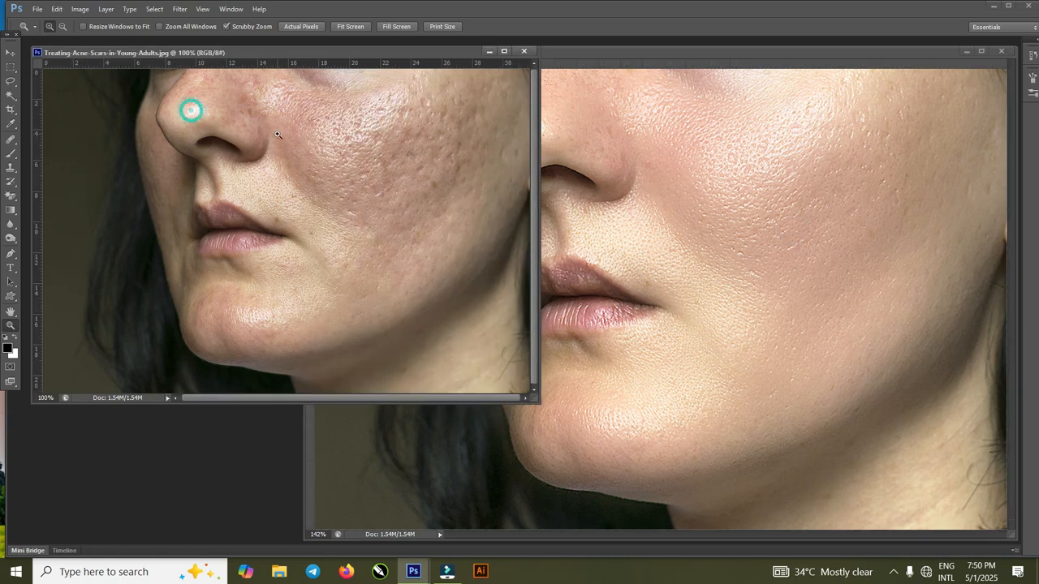
{"action": "left_click", "coordinate": [284, 138]}
{"action": "left_click", "coordinate": [720, 196]}
{"action": "right_click", "coordinate": [423, 160]}
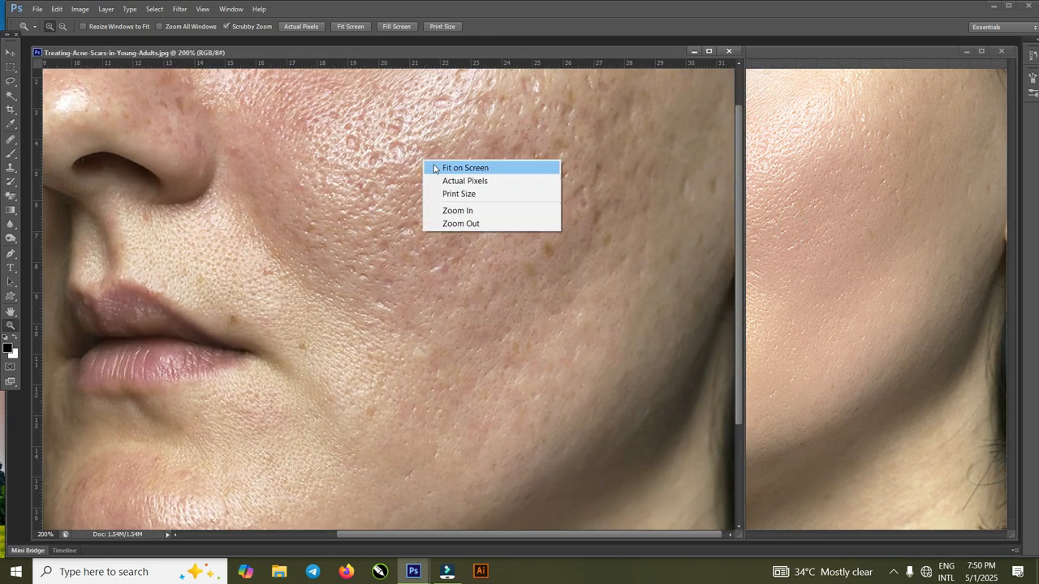
{"action": "left_click", "coordinate": [435, 167]}
Spread the two photo windows apart so the nose, mouth and cheek of both versions can be compared.
{"action": "left_click_drag", "start_coordinate": [512, 50], "coordinate": [389, 55]}
{"action": "left_click", "coordinate": [830, 175]}
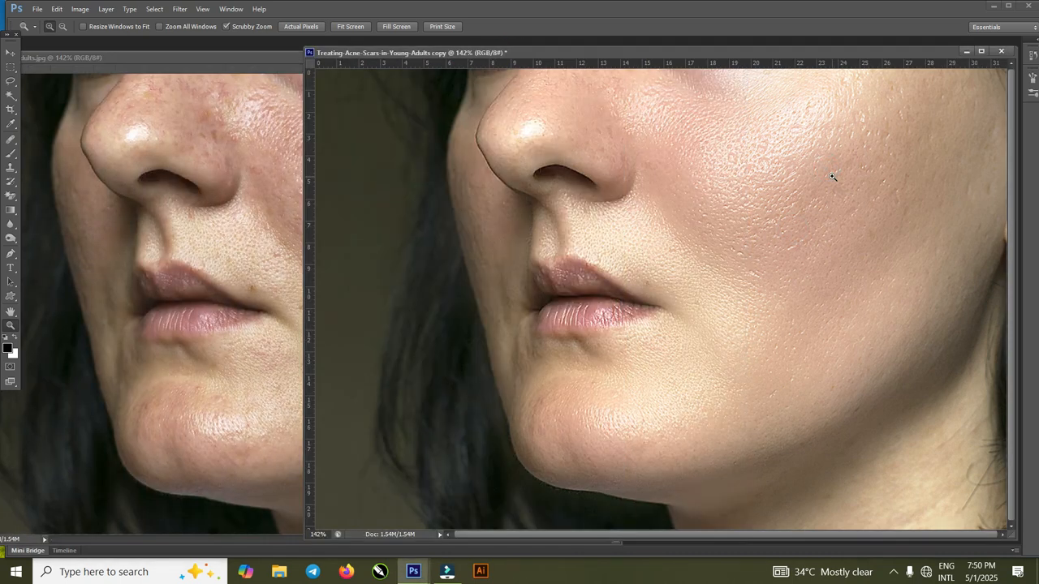
{"action": "left_click", "coordinate": [181, 233]}
{"action": "left_click", "coordinate": [831, 227]}
{"action": "left_click_drag", "start_coordinate": [538, 53], "coordinate": [630, 50]}
{"action": "left_click", "coordinate": [300, 115]}
{"action": "left_click_drag", "start_coordinate": [397, 55], "coordinate": [362, 58]}
{"action": "left_click", "coordinate": [750, 164]}
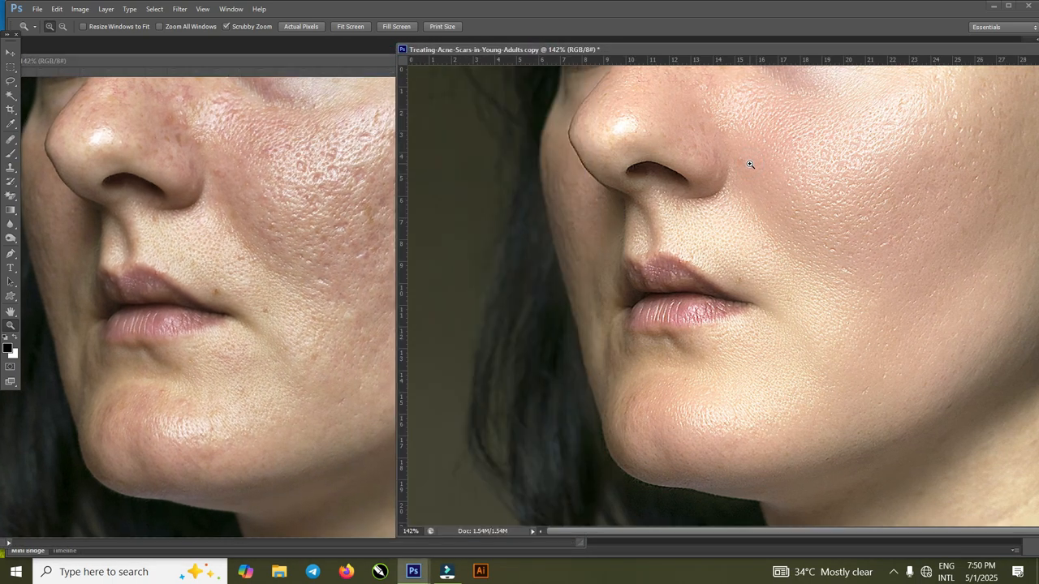
Shift the original's window to reveal its whole nose and jaw outline, and bring the retouched copy to the front.
{"action": "left_click", "coordinate": [187, 197]}
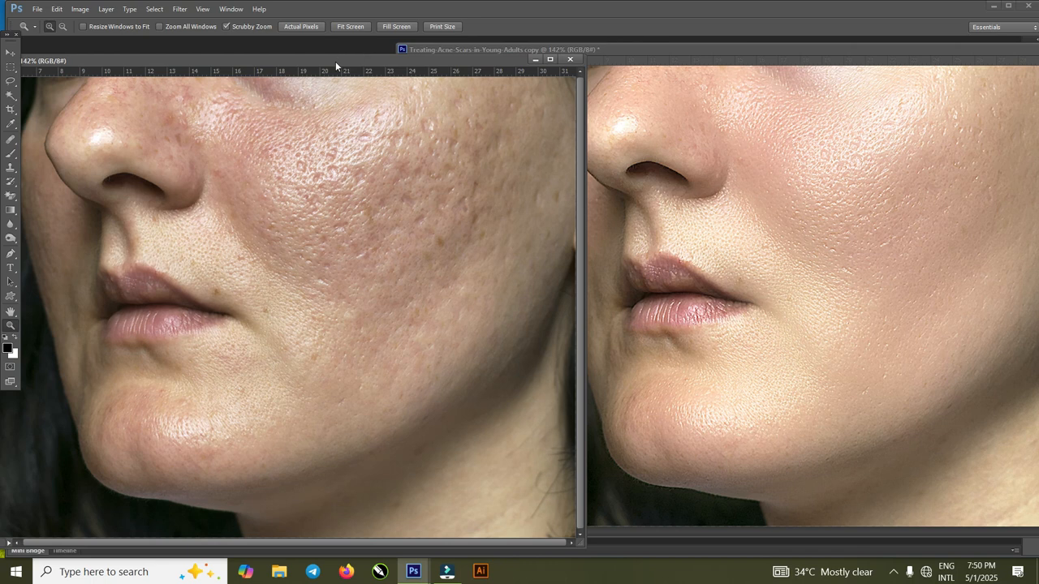
{"action": "left_click_drag", "start_coordinate": [335, 60], "coordinate": [387, 64]}
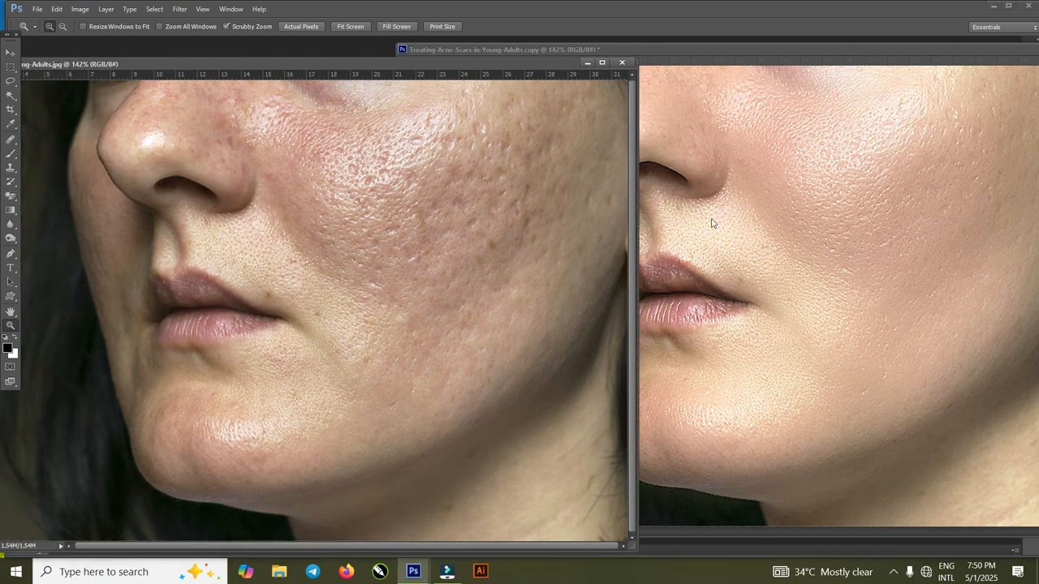
{"action": "left_click", "coordinate": [769, 277]}
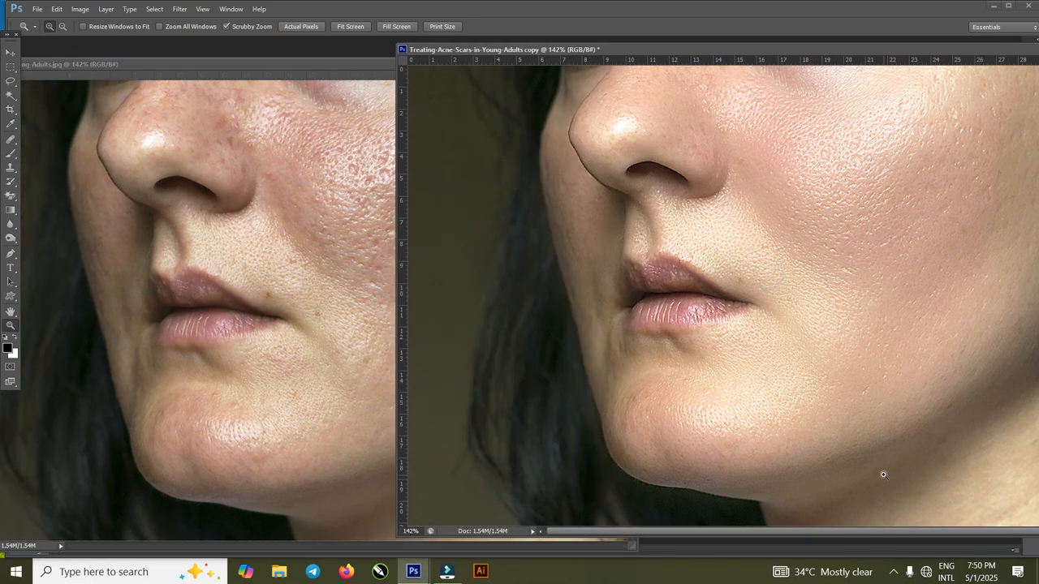